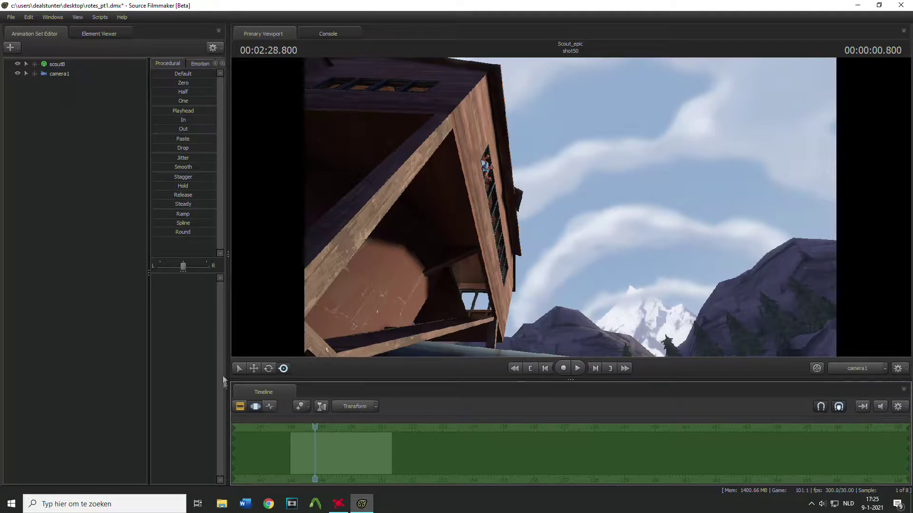
- Switch to the work camera, fly to the scout and play the shot to review its fall from the building
{"action": "scroll", "coordinate": [316, 450], "scroll_direction": "up", "scroll_amount": 4}
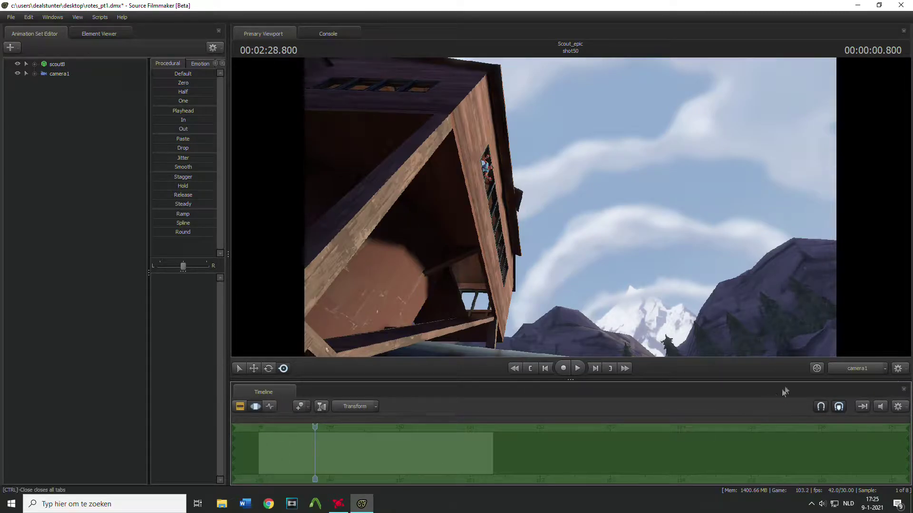
{"action": "left_click", "coordinate": [857, 368]}
{"action": "left_click_drag", "start_coordinate": [665, 266], "coordinate": [780, 286]}
{"action": "key", "text": "w"}
{"action": "key", "text": "w"}
{"action": "key", "text": "w"}
{"action": "key", "text": "d"}
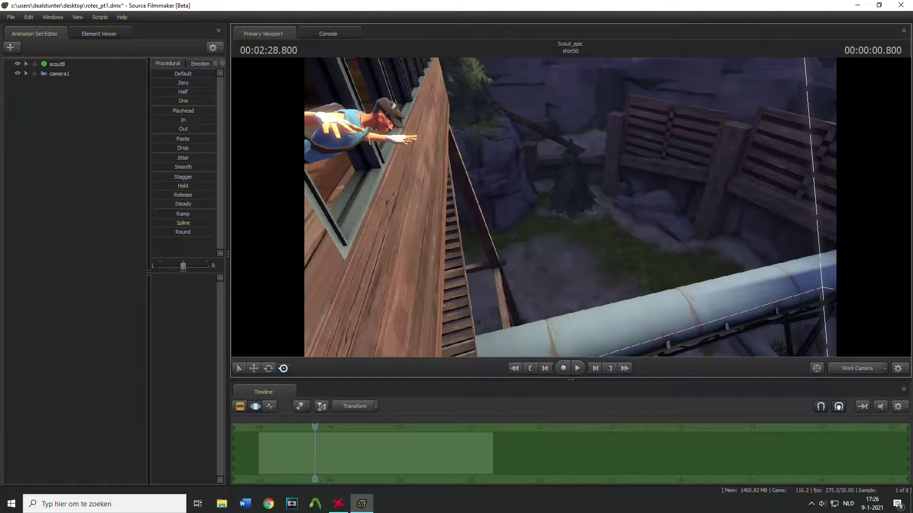
{"action": "left_click", "coordinate": [577, 368]}
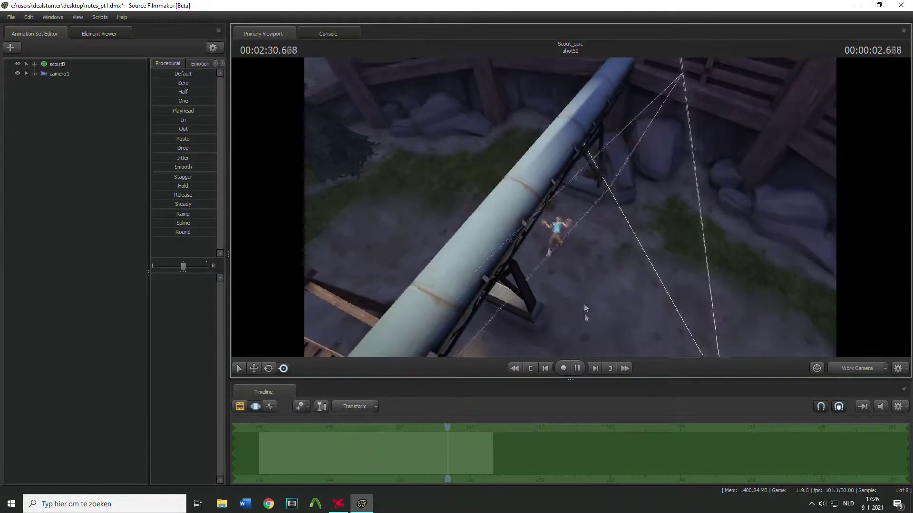
{"action": "left_click", "coordinate": [582, 369]}
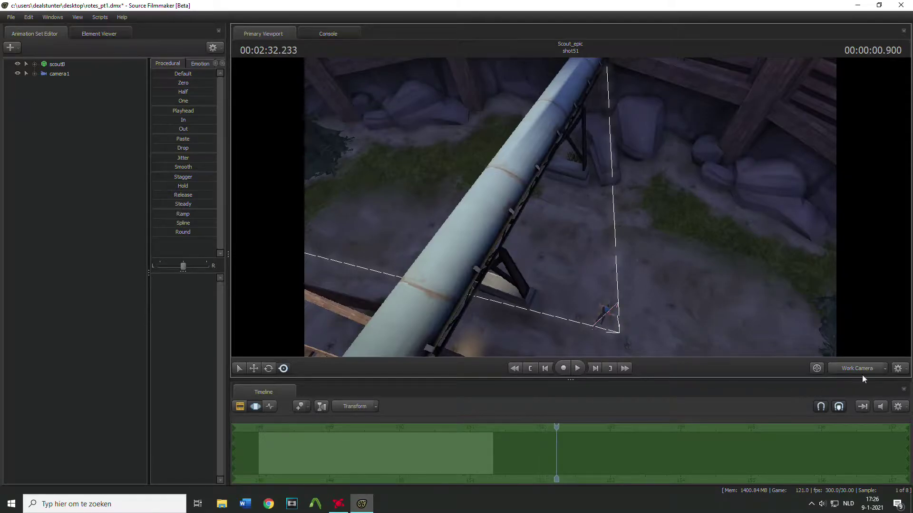
- Play shot50 through camera1 from its beginning, and return the playhead near the start of the shot
{"action": "left_click", "coordinate": [860, 368]}
{"action": "left_click", "coordinate": [802, 357]}
{"action": "left_click", "coordinate": [264, 424]}
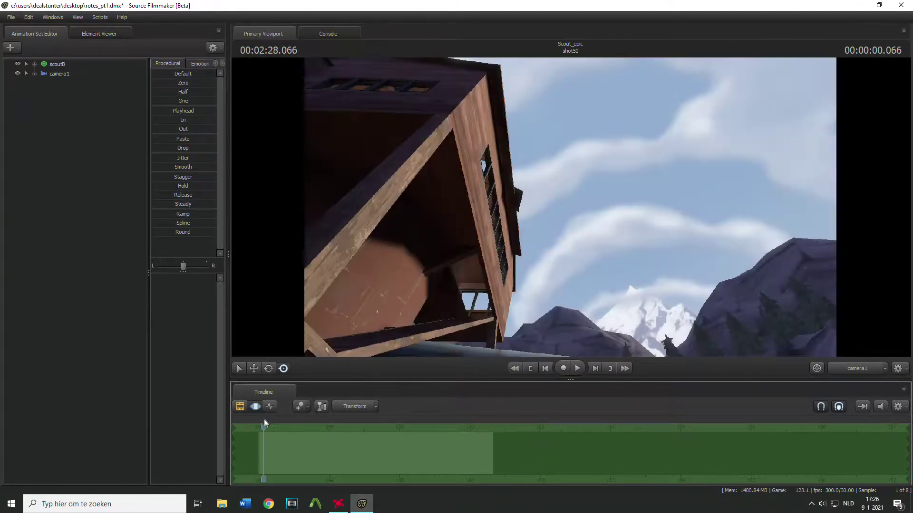
{"action": "left_click", "coordinate": [578, 369]}
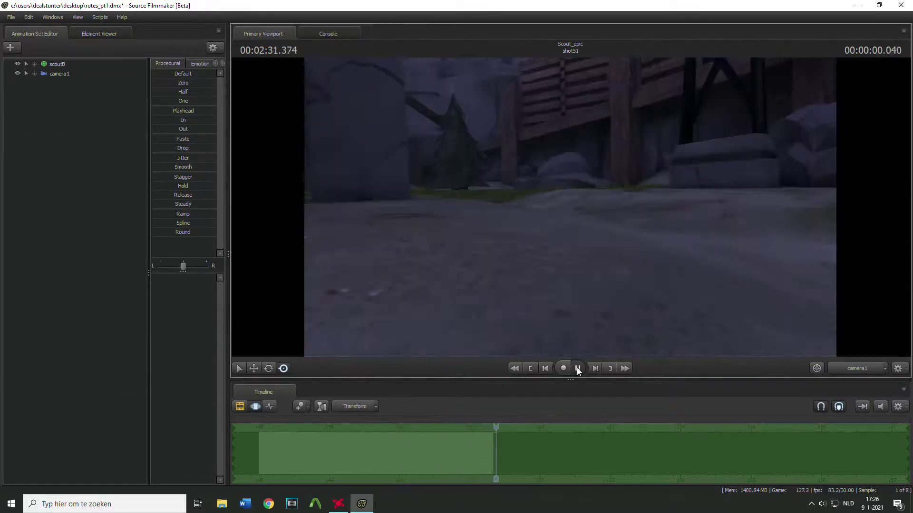
{"action": "left_click_drag", "start_coordinate": [318, 426], "coordinate": [273, 426]}
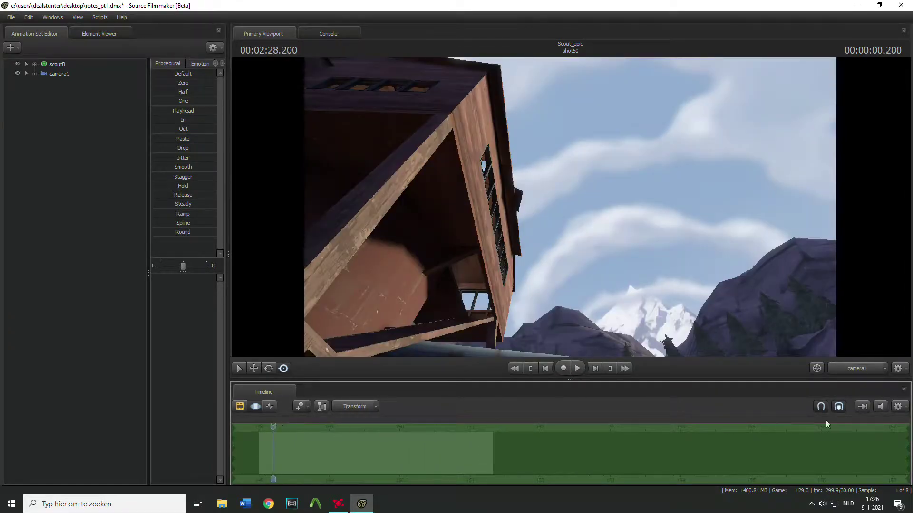
- Examine the scout and its motion path around the building from the work camera, checking the scout8 and camera1 animation sets
{"action": "left_click", "coordinate": [837, 367]}
{"action": "key", "text": "w"}
{"action": "mouse_move", "coordinate": [563, 200]}
{"action": "left_mouse_down"}
{"action": "mouse_move", "coordinate": [563, 171]}
{"action": "mouse_move", "coordinate": [585, 176]}
{"action": "mouse_move", "coordinate": [561, 204]}
{"action": "mouse_move", "coordinate": [504, 181]}
{"action": "mouse_move", "coordinate": [563, 207]}
{"action": "left_mouse_up"}
{"action": "key", "text": "s"}
{"action": "key", "text": "d"}
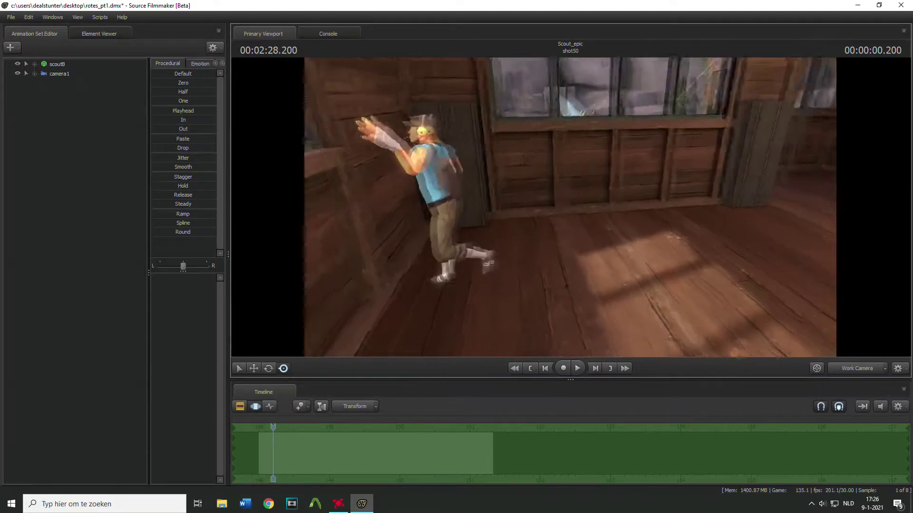
{"action": "left_click", "coordinate": [56, 67]}
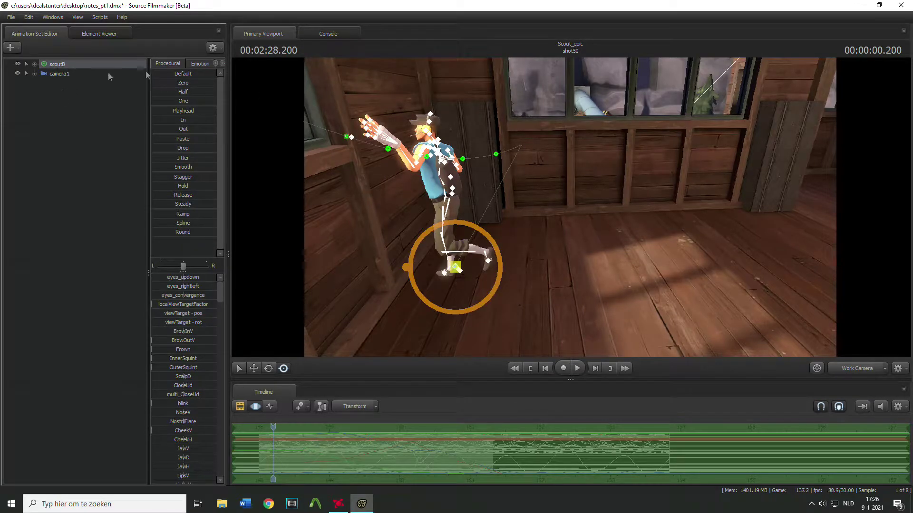
{"action": "left_click_drag", "start_coordinate": [563, 199], "coordinate": [563, 199]}
{"action": "left_click", "coordinate": [57, 75]}
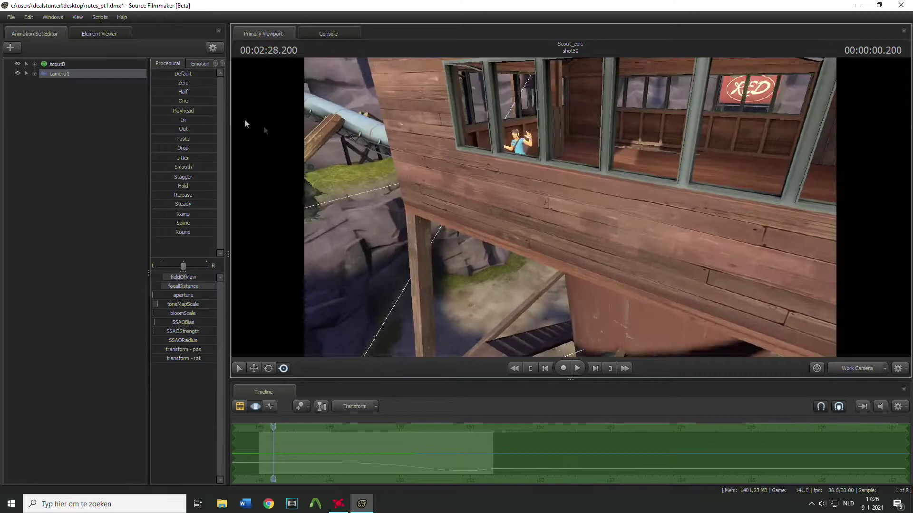
{"action": "left_click", "coordinate": [55, 64]}
{"action": "left_click_drag", "start_coordinate": [495, 202], "coordinate": [496, 202]}
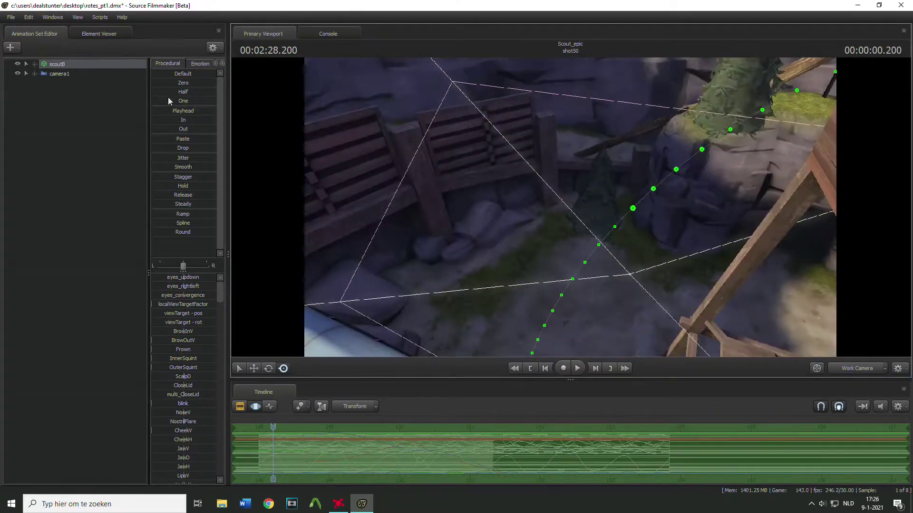
- Add an animation set for the white-haired player model, filtering the model files by "rrr", and view it in the scene
{"action": "left_click", "coordinate": [11, 47]}
{"action": "left_click", "coordinate": [93, 78]}
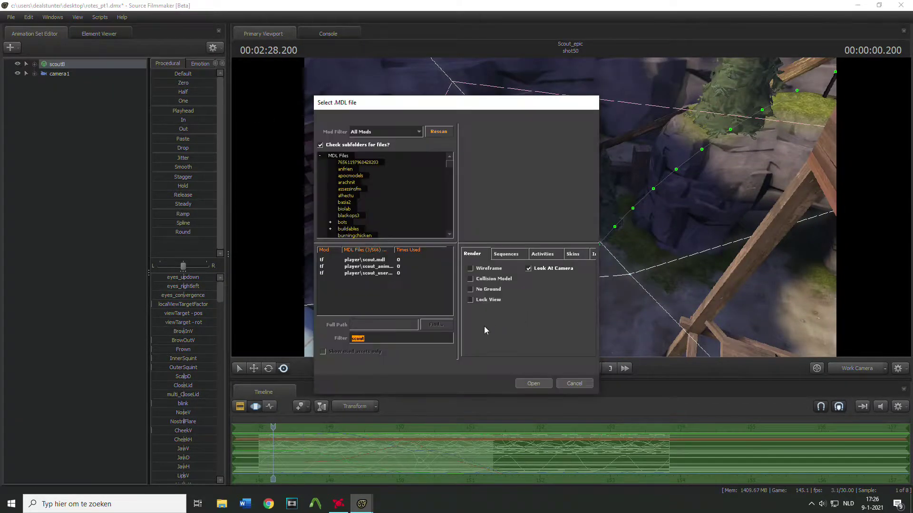
{"action": "type", "text": "rrr"}
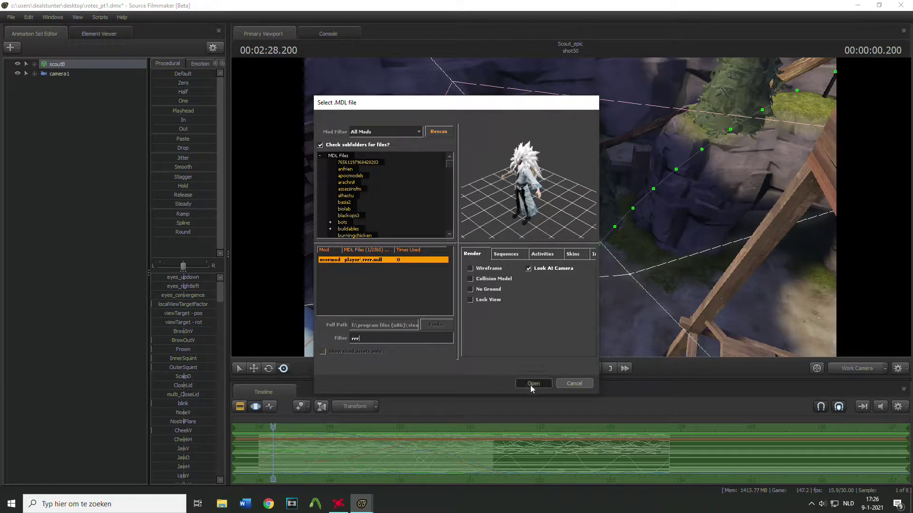
{"action": "left_click", "coordinate": [532, 384]}
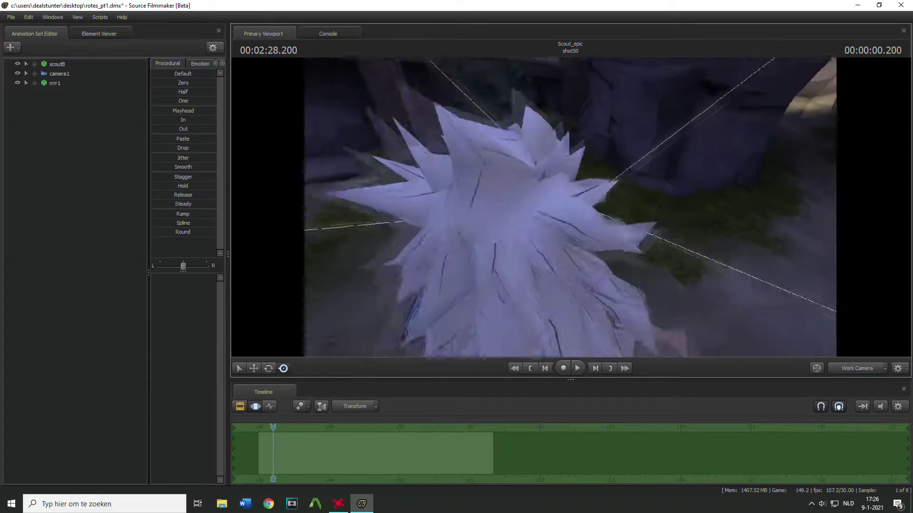
{"action": "left_click_drag", "start_coordinate": [570, 208], "coordinate": [570, 207]}
{"action": "key", "text": "s"}
{"action": "key", "text": "ctrl"}
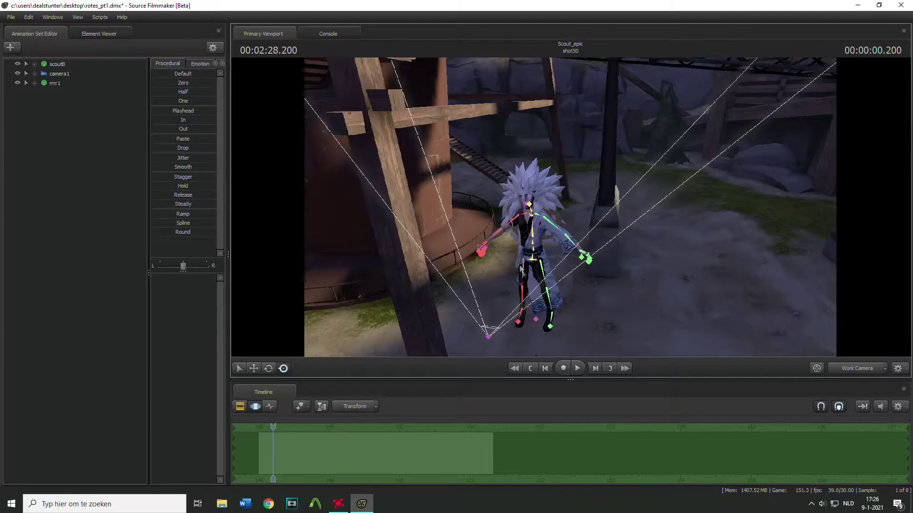
- Apply the rig_biped_simple rig to the scout8 animation set
{"action": "left_click_drag", "start_coordinate": [663, 221], "coordinate": [574, 217]}
{"action": "key", "text": "w"}
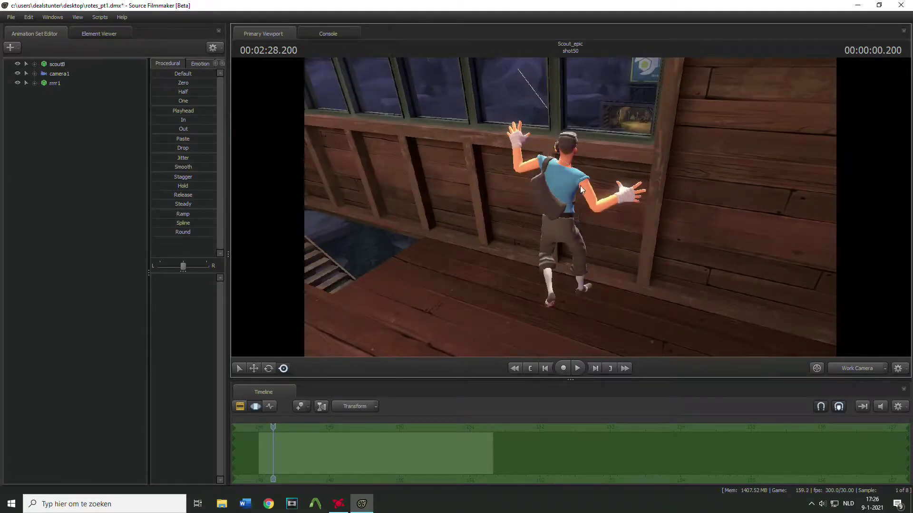
{"action": "left_click", "coordinate": [57, 63]}
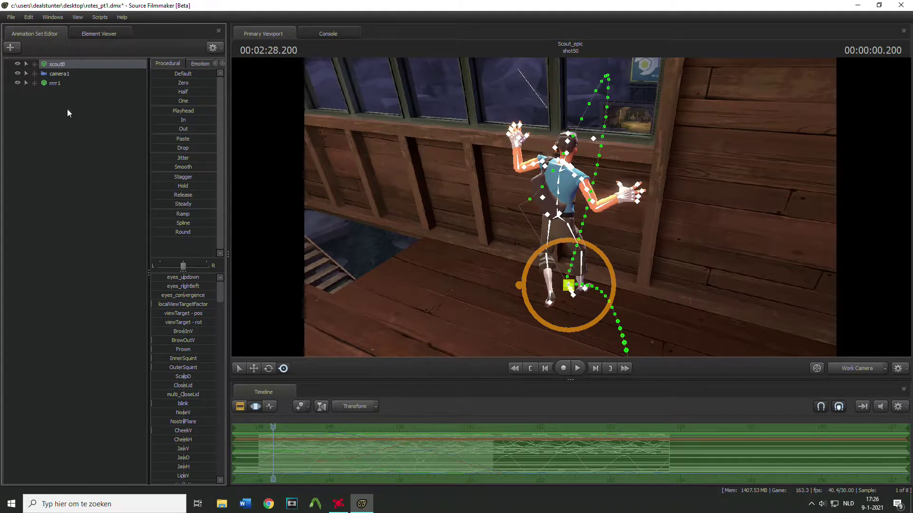
{"action": "left_click", "coordinate": [34, 64]}
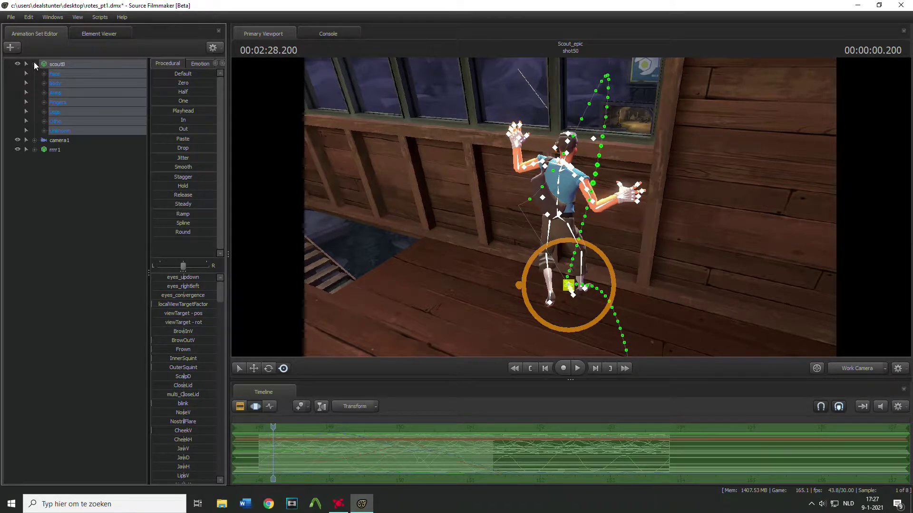
{"action": "left_click", "coordinate": [34, 64]}
{"action": "right_click", "coordinate": [51, 63]}
{"action": "mouse_move", "coordinate": [105, 167]}
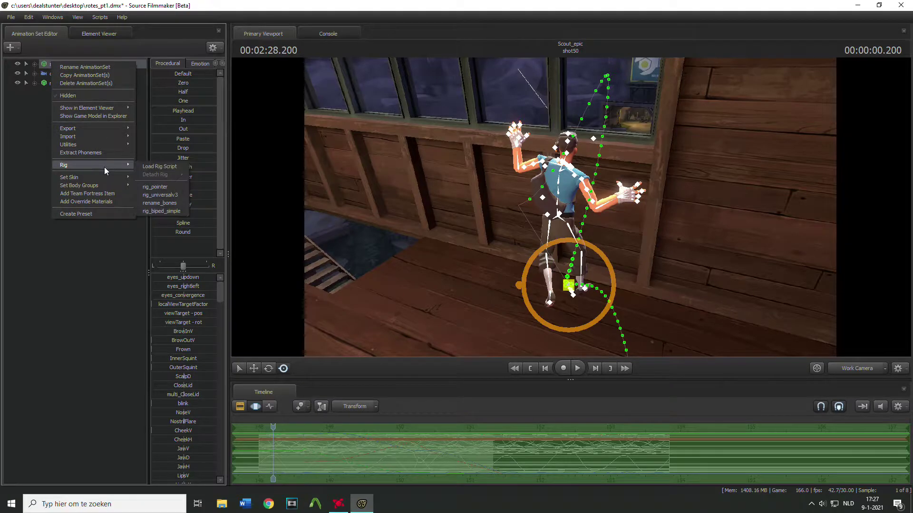
{"action": "left_click", "coordinate": [162, 212]}
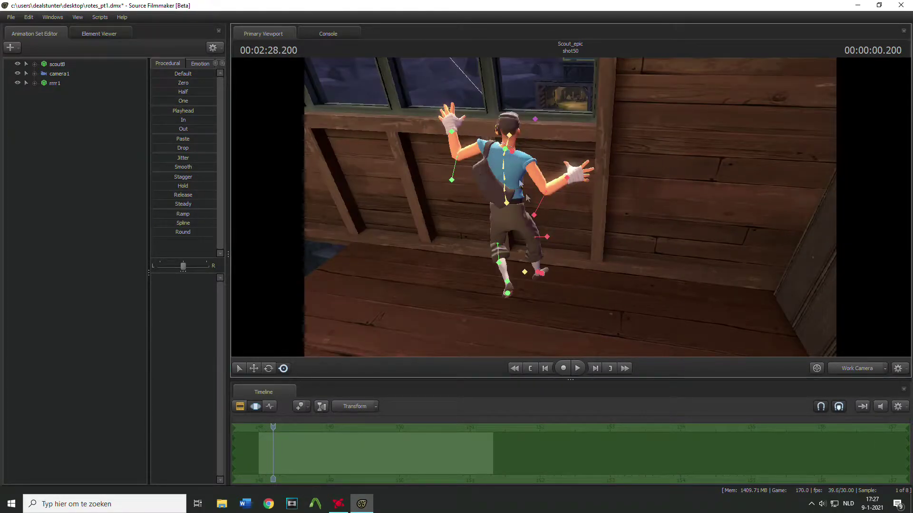
- Run the rename_bones rig script on the white-haired model's animation set
{"action": "left_click", "coordinate": [63, 84]}
{"action": "right_click", "coordinate": [63, 84]}
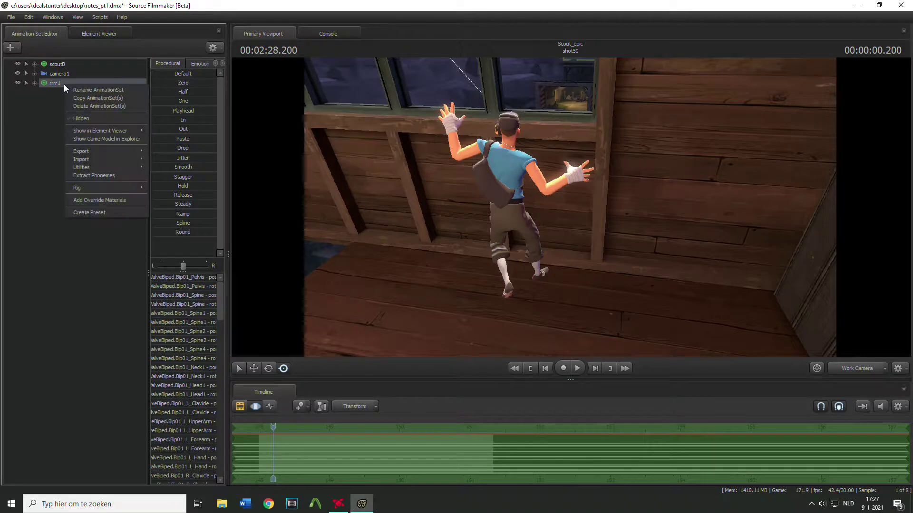
{"action": "mouse_move", "coordinate": [114, 187]}
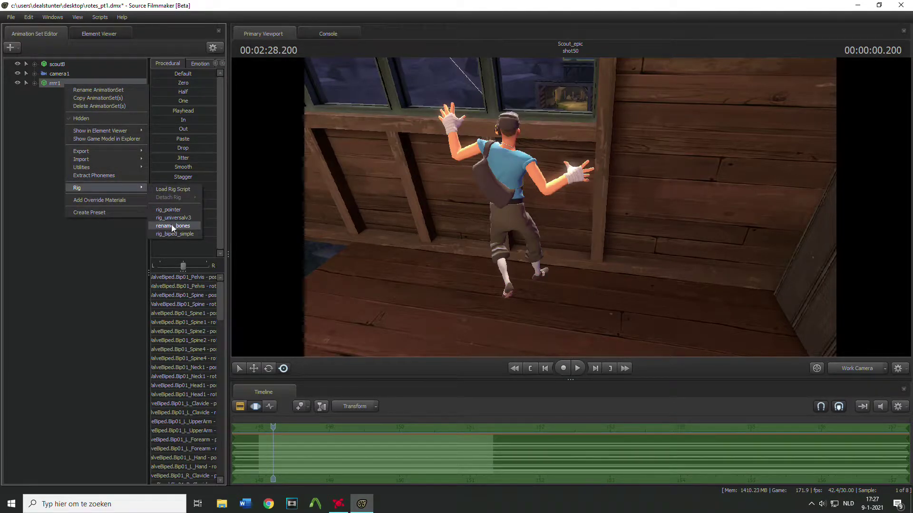
{"action": "left_click", "coordinate": [182, 234]}
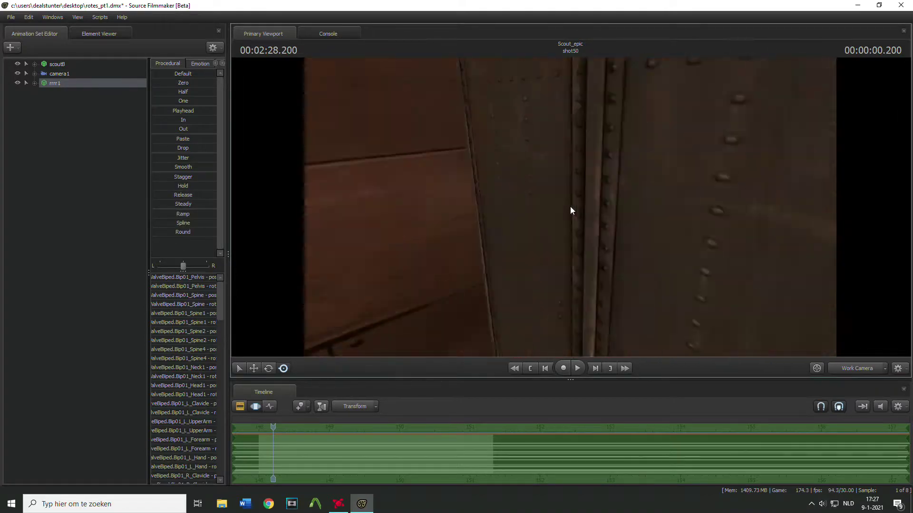
{"action": "left_click_drag", "start_coordinate": [569, 207], "coordinate": [571, 208]}
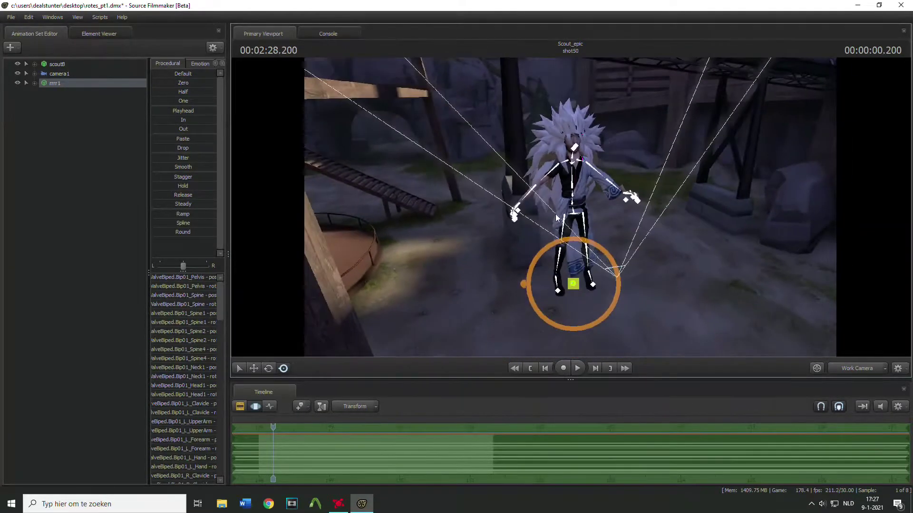
- Apply the rig_biped_simple rig to the white-haired model's animation set
{"action": "right_click", "coordinate": [71, 76]}
{"action": "right_click", "coordinate": [64, 83]}
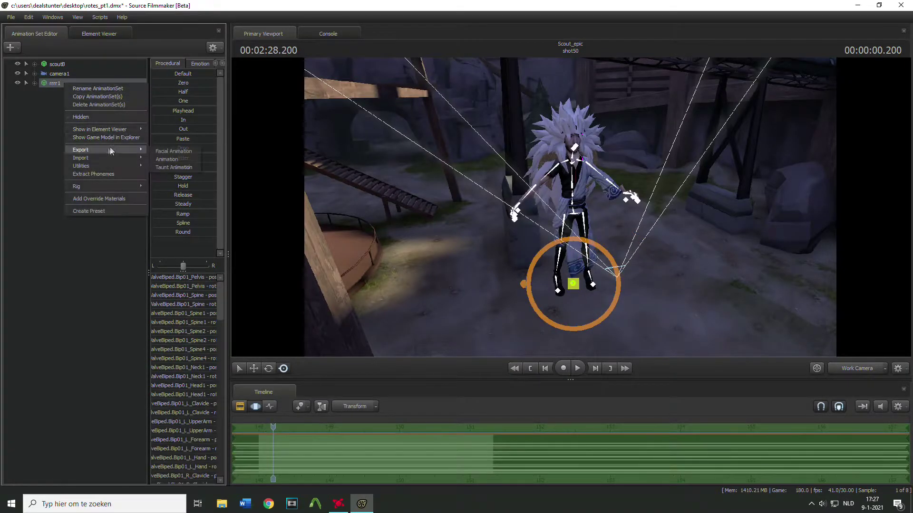
{"action": "mouse_move", "coordinate": [95, 186]}
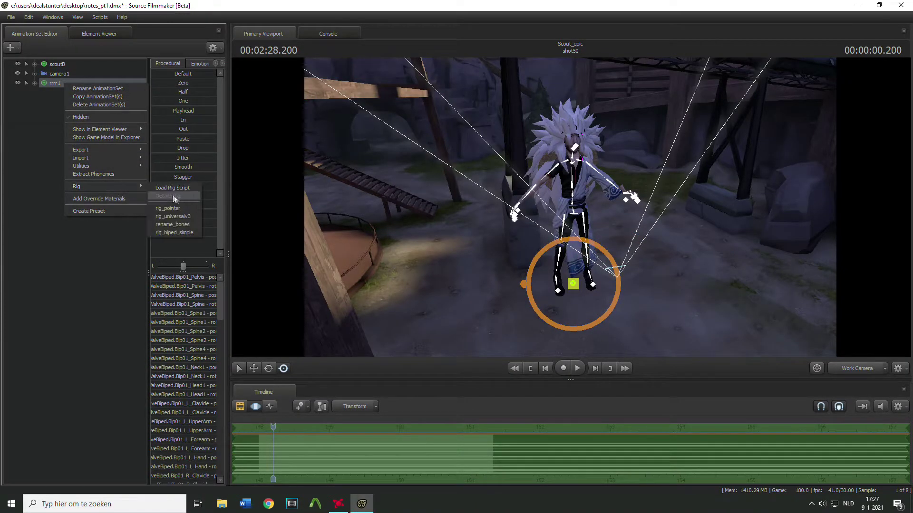
{"action": "left_click", "coordinate": [172, 224]}
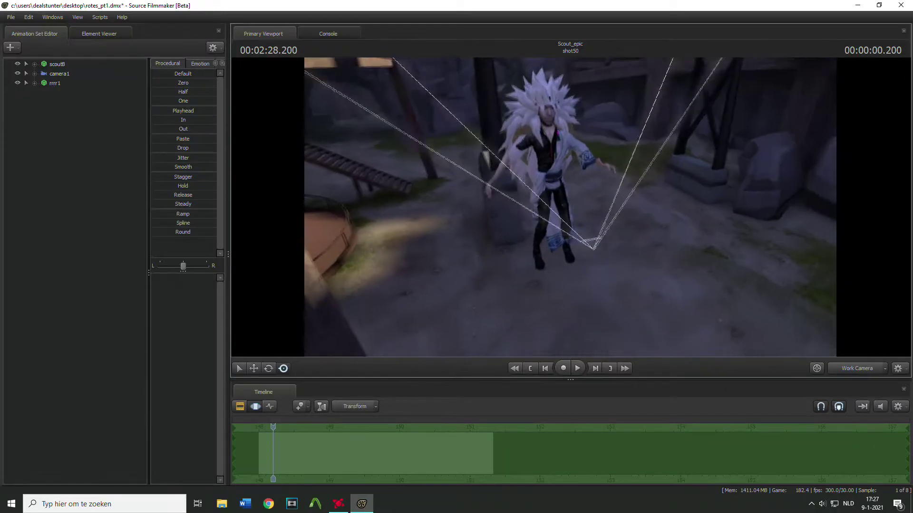
{"action": "key", "text": "s"}
{"action": "left_click_drag", "start_coordinate": [570, 207], "coordinate": [616, 188]}
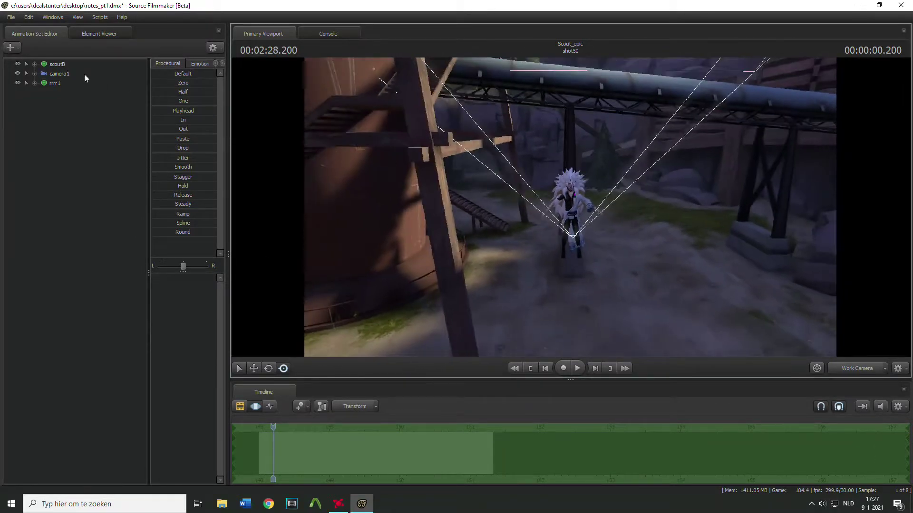
- Copy the scout8 animation onto the white-haired model's animation set and view the model at the scout's position
{"action": "left_click", "coordinate": [52, 67]}
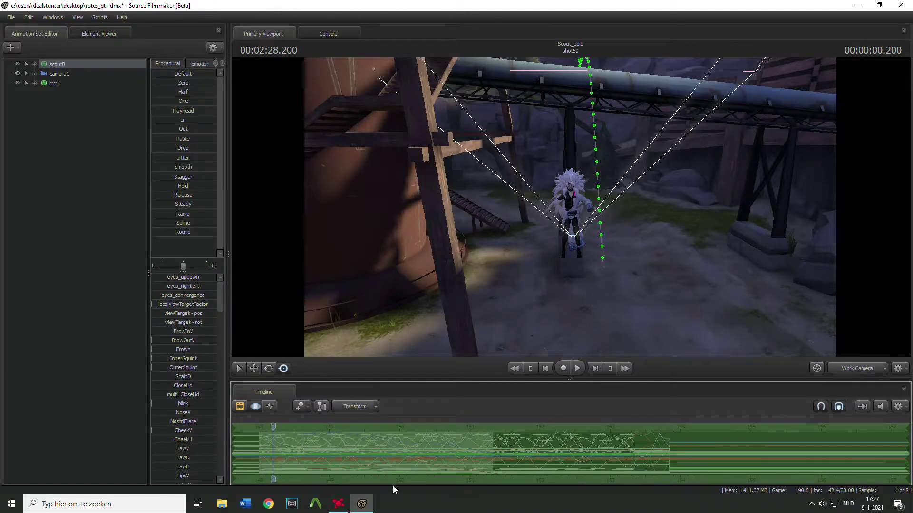
{"action": "left_click", "coordinate": [68, 84]}
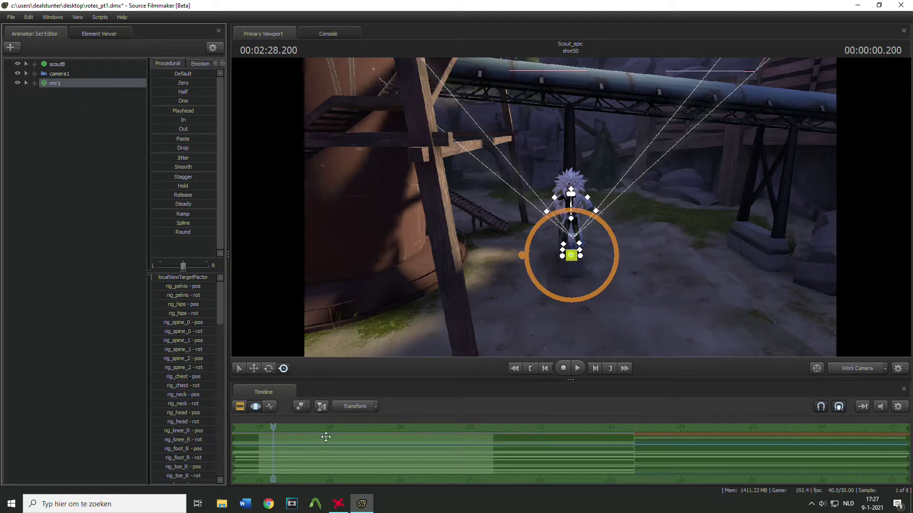
{"action": "key", "text": "ctrl+v"}
{"action": "left_click_drag", "start_coordinate": [457, 285], "coordinate": [427, 323]}
{"action": "key", "text": "w"}
{"action": "left_click_drag", "start_coordinate": [571, 209], "coordinate": [572, 212]}
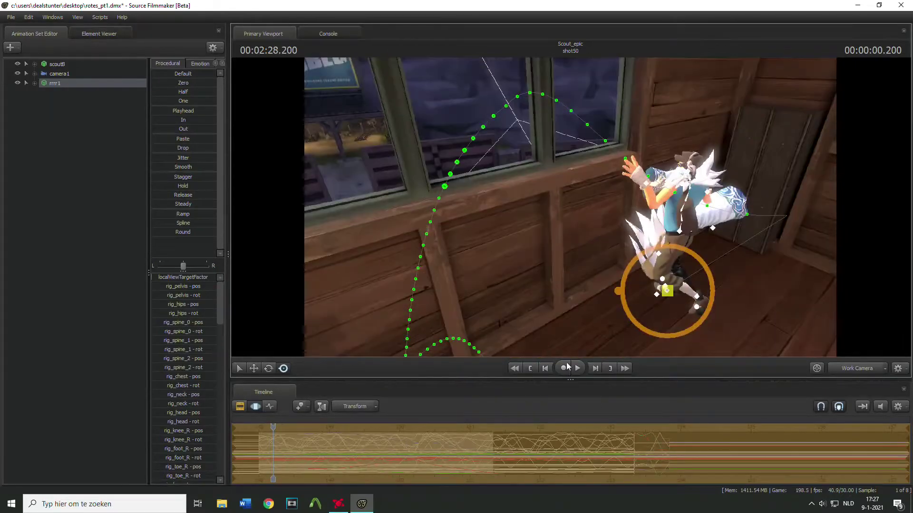
- Play the pasted animation briefly from the work camera and return the playhead to the start of shot50
{"action": "left_click", "coordinate": [583, 369]}
{"action": "left_click", "coordinate": [584, 370]}
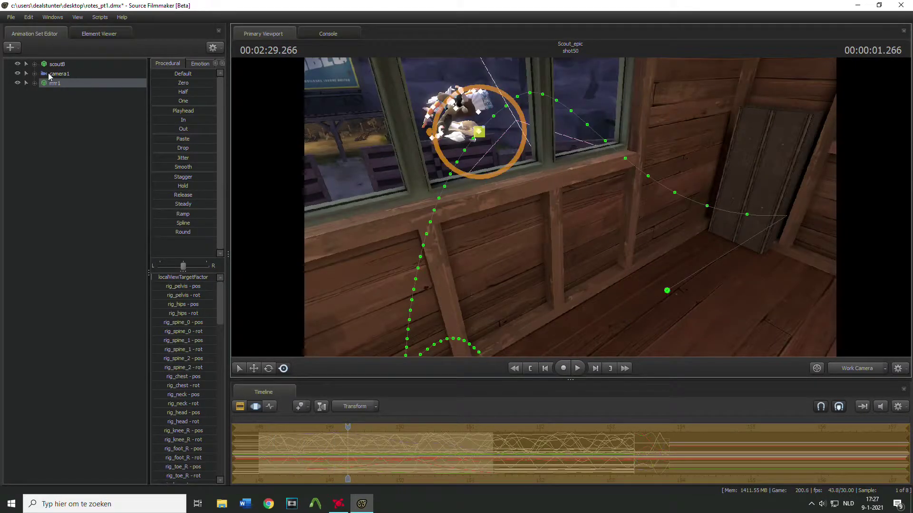
{"action": "left_click_drag", "start_coordinate": [346, 426], "coordinate": [261, 430]}
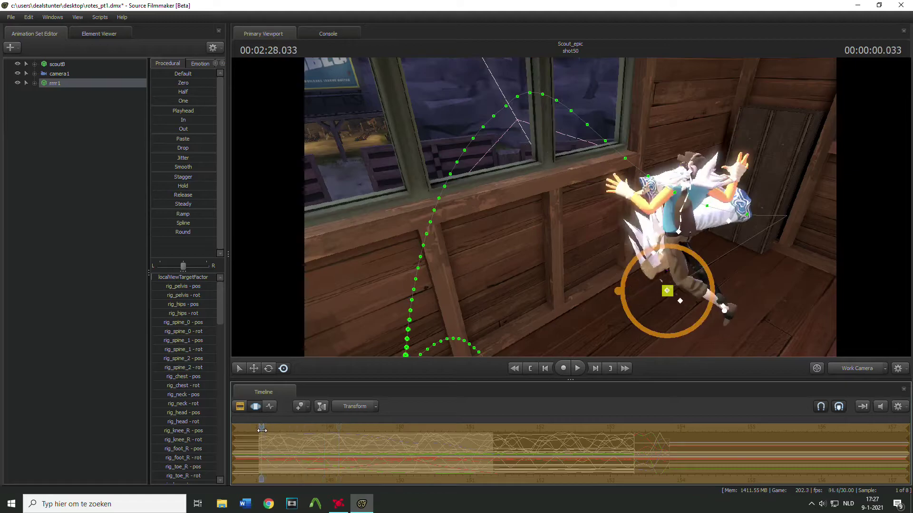
- Hide the scout8 model and play the shot through camera1 with the white-haired model
{"action": "left_click", "coordinate": [18, 65]}
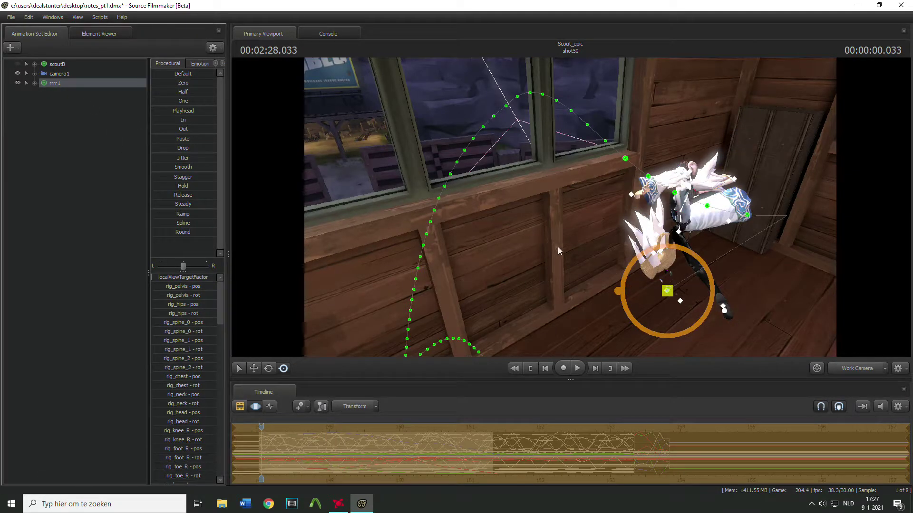
{"action": "key", "text": "F4"}
{"action": "left_click", "coordinate": [577, 369]}
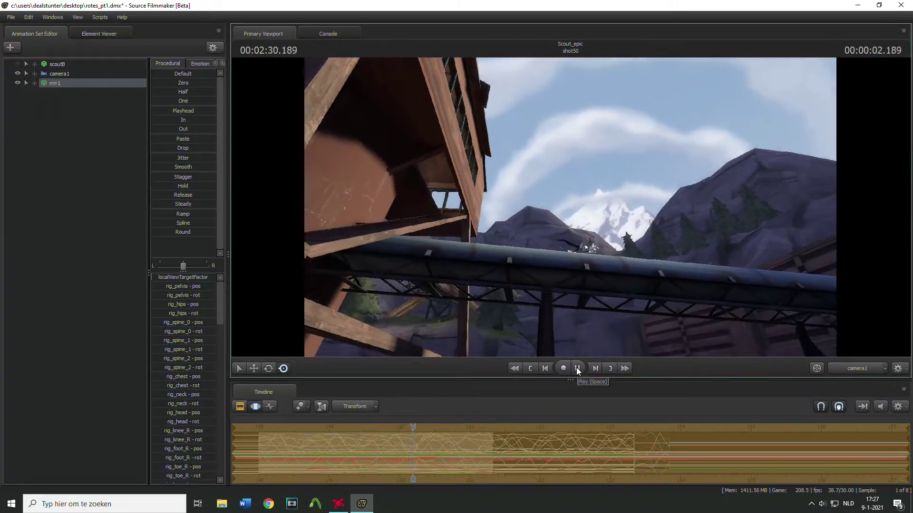
- Stop playback, switch to the work camera and examine the white-haired model's pose up close during the animation
{"action": "left_click", "coordinate": [577, 368]}
{"action": "left_click", "coordinate": [874, 364], "text": "ctrl"}
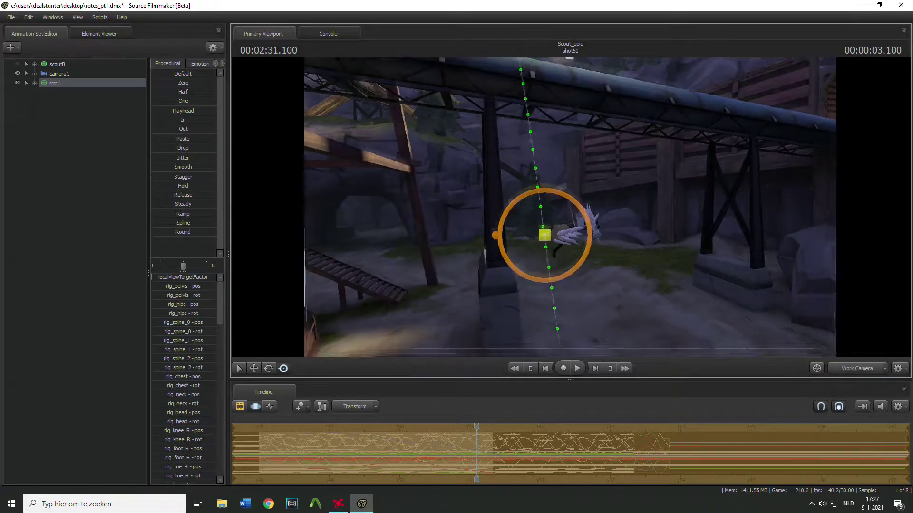
{"action": "left_click_drag", "start_coordinate": [571, 207], "coordinate": [506, 219]}
{"action": "key", "text": "w"}
{"action": "key", "text": "d"}
{"action": "key", "text": "w"}
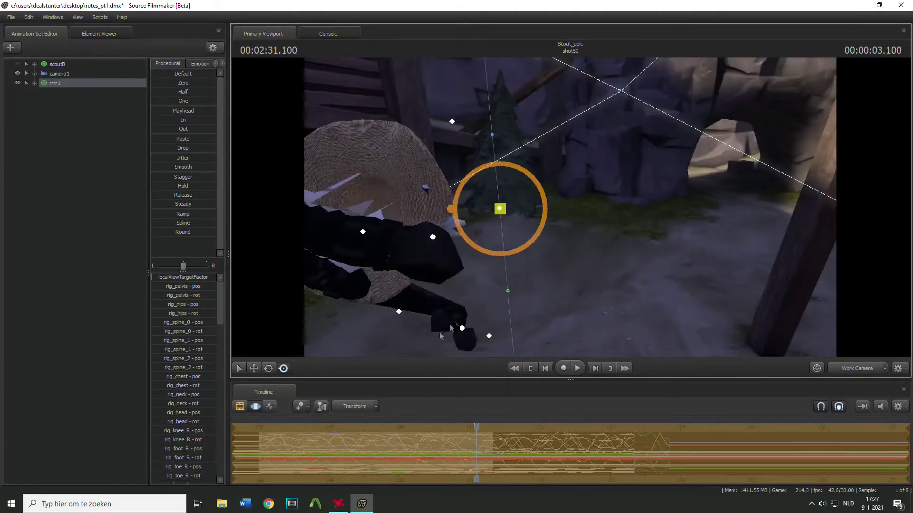
{"action": "key", "text": "ctrl+z"}
{"action": "key", "text": "ctrl+z"}
{"action": "left_click_drag", "start_coordinate": [514, 333], "coordinate": [578, 266]}
{"action": "key", "text": "w"}
{"action": "left_click_drag", "start_coordinate": [563, 312], "coordinate": [501, 295]}
- Show the scout8 model again and compare both characters' poses at 0.5 and 0.6 seconds into the shot
{"action": "left_click_drag", "start_coordinate": [353, 429], "coordinate": [297, 431]}
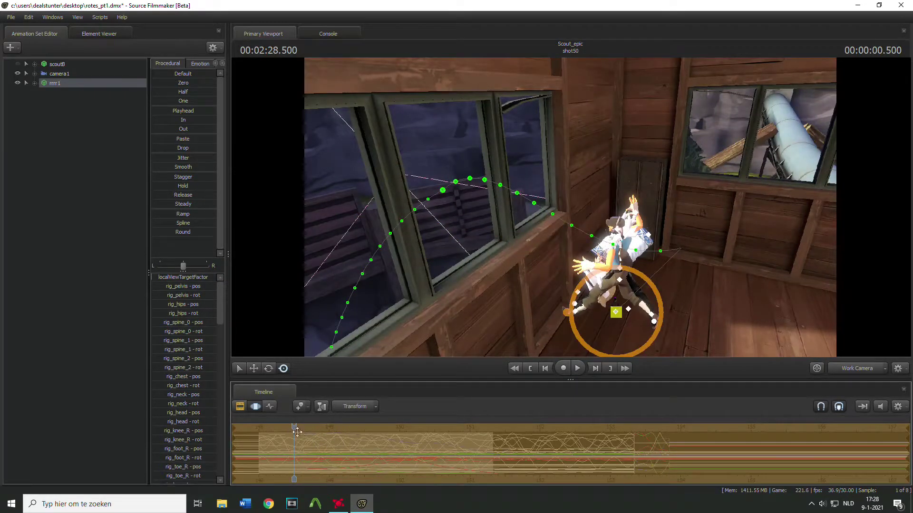
{"action": "left_click", "coordinate": [64, 85]}
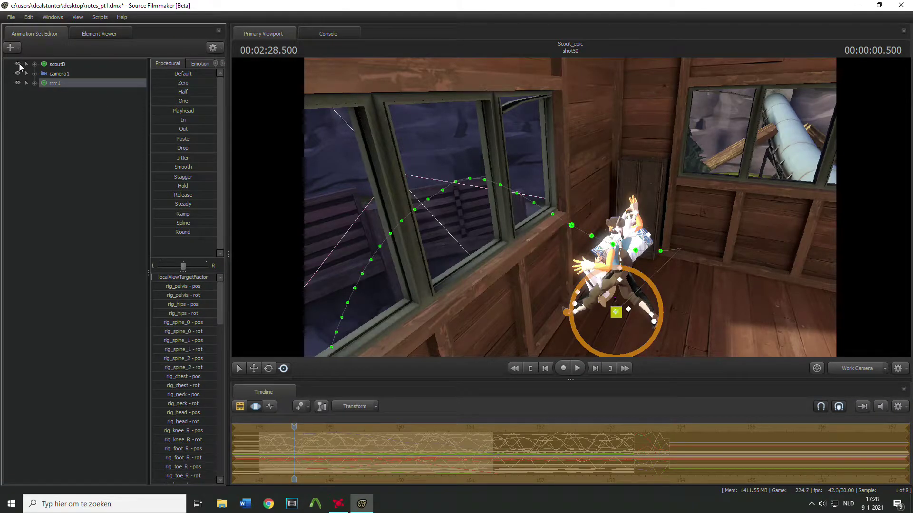
{"action": "left_click_drag", "start_coordinate": [295, 427], "coordinate": [301, 429]}
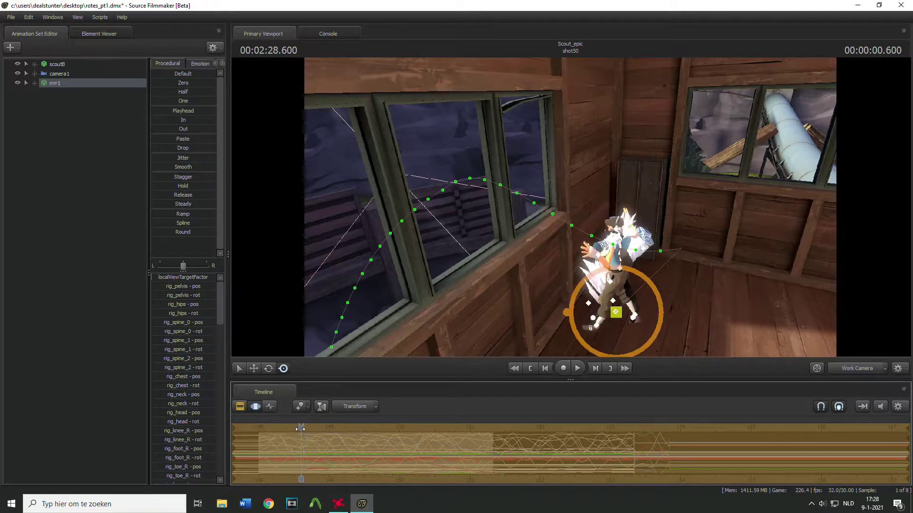
- Undo the animation pasted onto the white-haired model
{"action": "key", "text": "ctrl+z"}
{"action": "key", "text": "ctrl+z"}
{"action": "key", "text": "ctrl+z"}
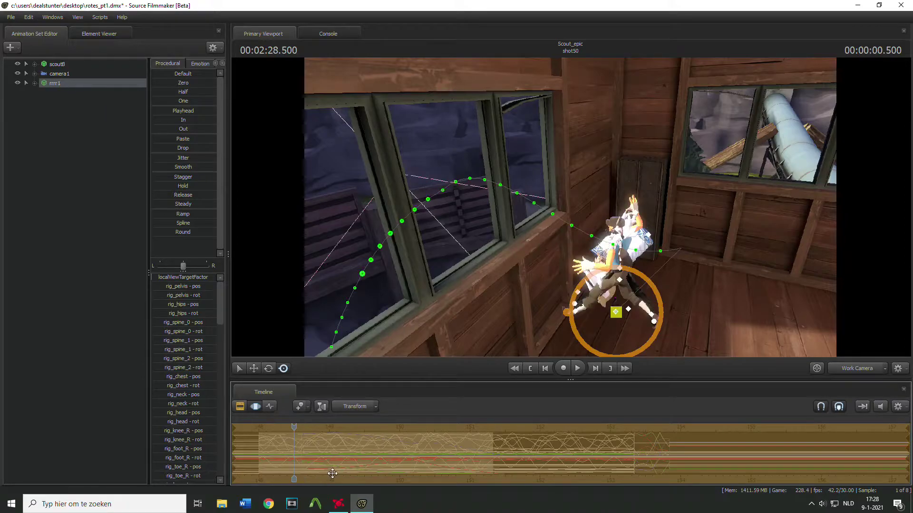
{"action": "left_click_drag", "start_coordinate": [445, 286], "coordinate": [499, 281]}
{"action": "key", "text": "w"}
{"action": "key", "text": "w"}
{"action": "key", "text": "s"}
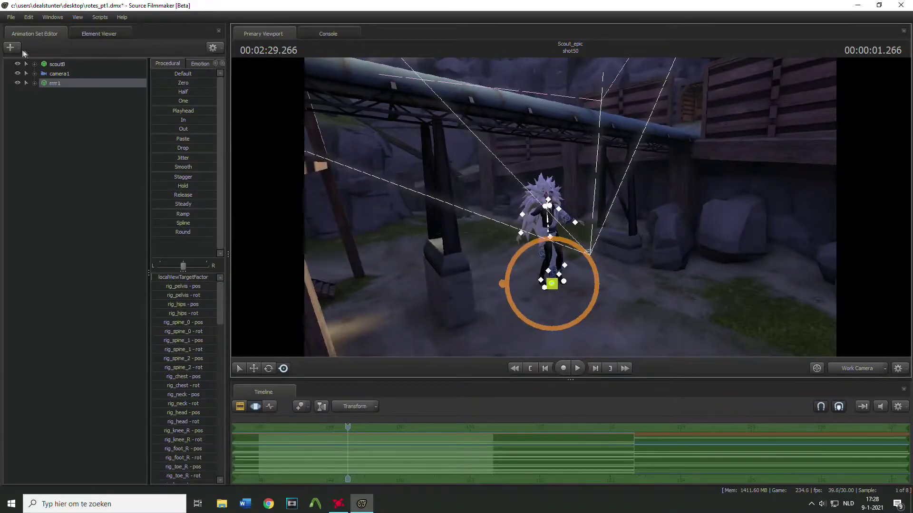
- Start an animation set for a new model and filter the model files by "scout"
{"action": "left_click", "coordinate": [10, 47]}
{"action": "left_click", "coordinate": [86, 80]}
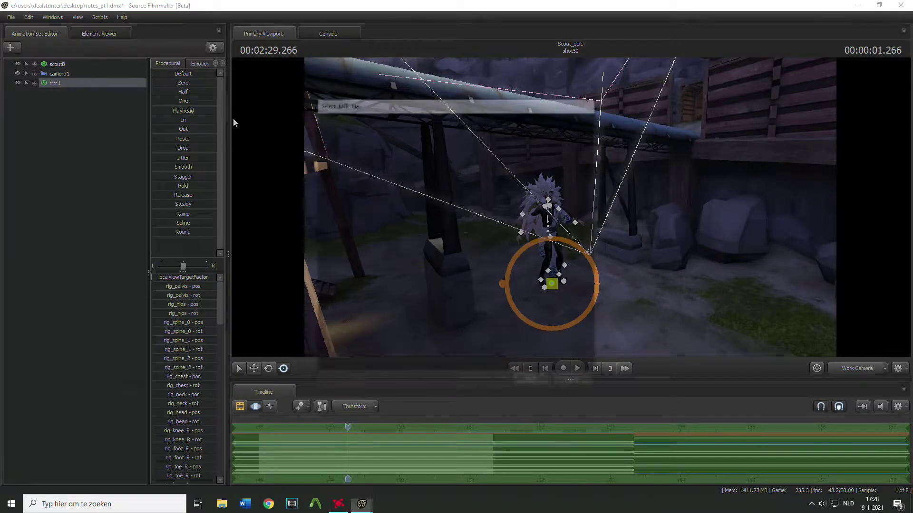
{"action": "type", "text": "scount"}
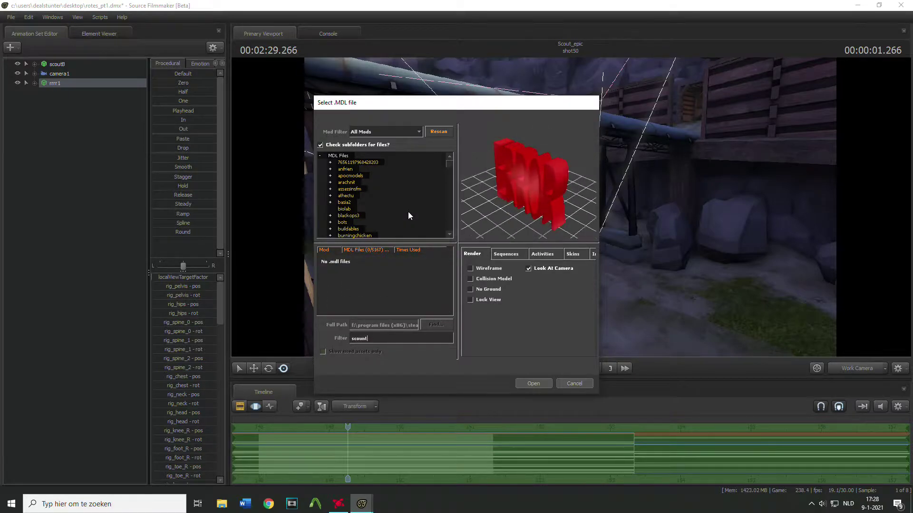
{"action": "key", "text": "BackSpace"}
{"action": "key", "text": "BackSpace"}
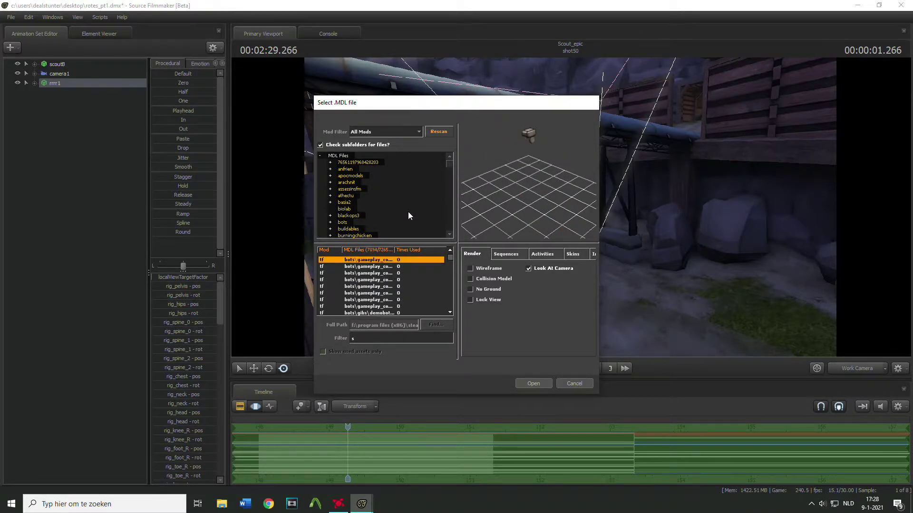
{"action": "type", "text": "t"}
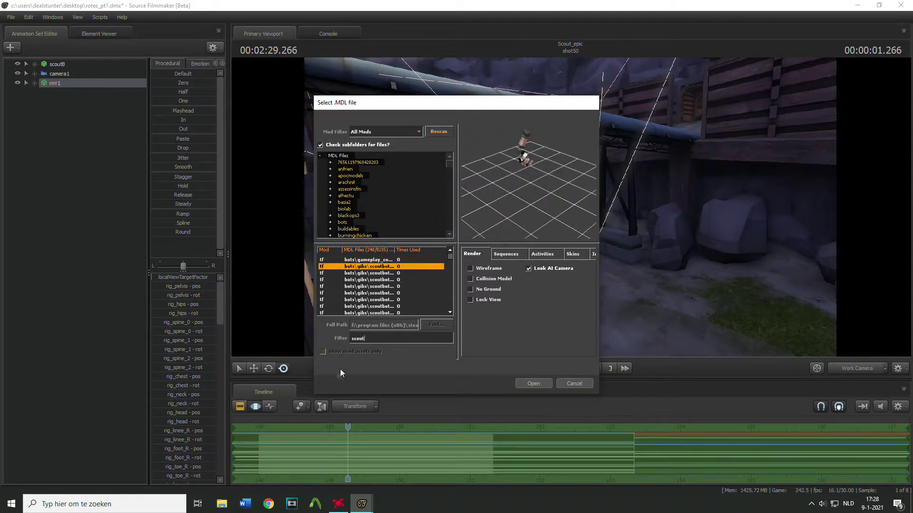
- Find the scout character in the filtered player\hwm files and load it into the shot as a new animation set
{"action": "left_click", "coordinate": [366, 286]}
{"action": "key", "text": "Down"}
{"action": "key", "text": "Down"}
{"action": "key", "text": "Down"}
{"action": "key", "text": "Down"}
{"action": "key", "text": "Down"}
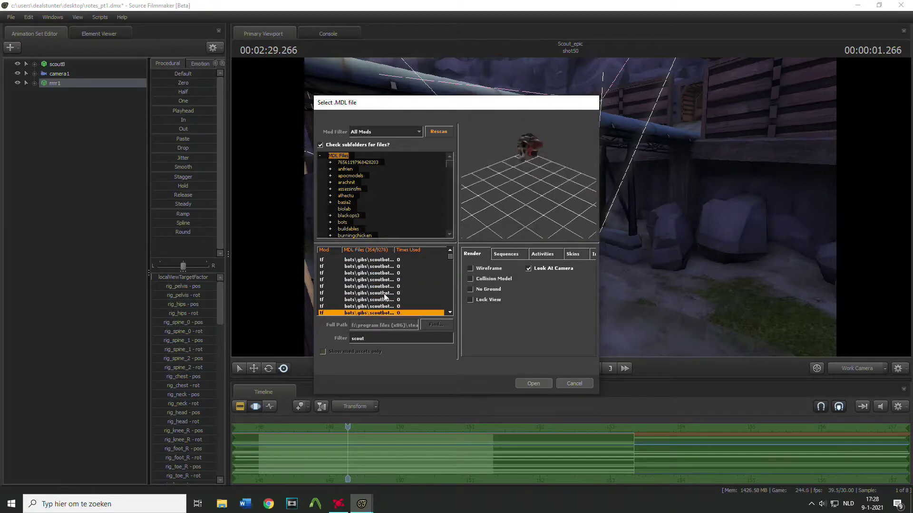
{"action": "key", "text": "Down"}
{"action": "key", "text": "Down"}
{"action": "key", "text": "Down"}
{"action": "key", "text": "Down"}
{"action": "key", "text": "Down"}
{"action": "key", "text": "Down"}
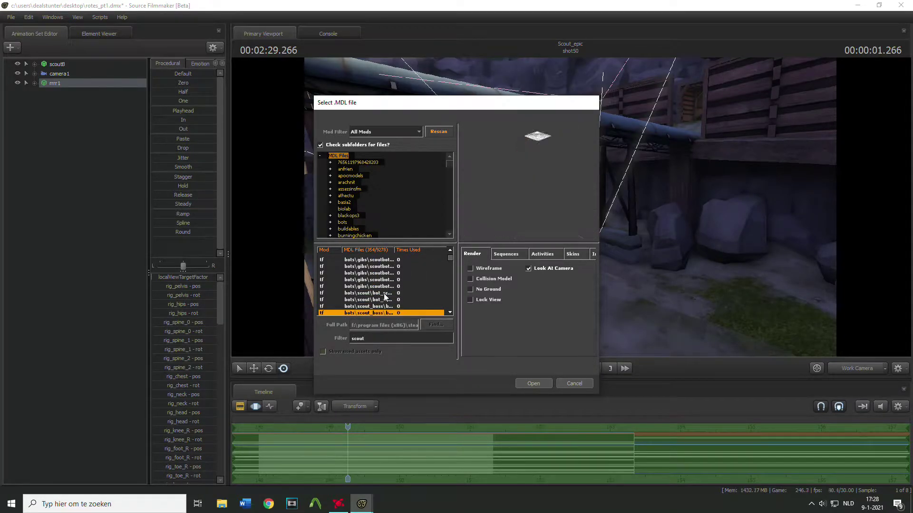
{"action": "key", "text": "Down"}
{"action": "key", "text": "Down"}
{"action": "key", "text": "Down"}
{"action": "key", "text": "Down"}
{"action": "key", "text": "Down"}
{"action": "key", "text": "Down"}
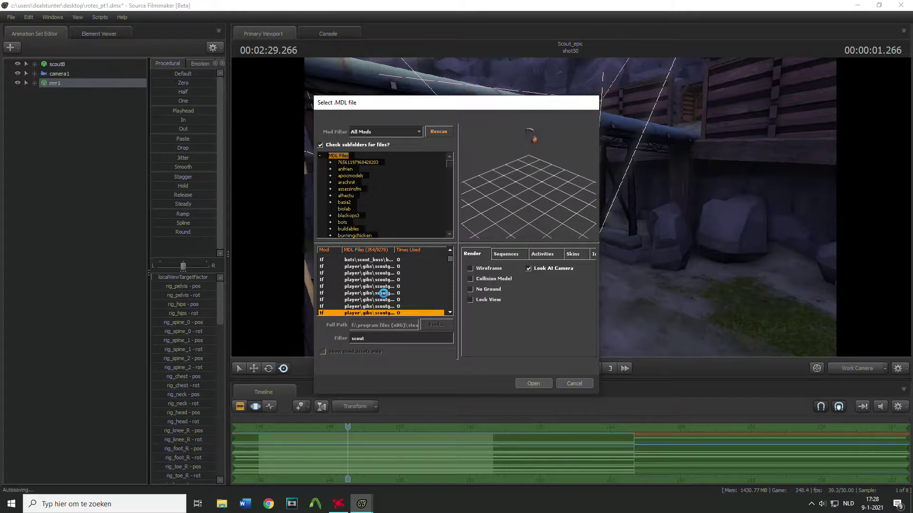
{"action": "key", "text": "Down"}
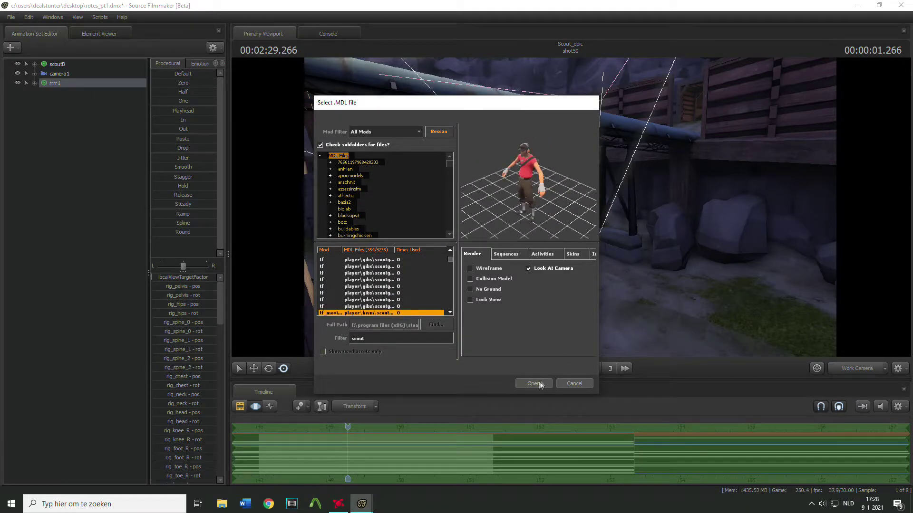
{"action": "left_click", "coordinate": [533, 384]}
- Move the white-haired model so that it lines up with the newly added scout1 model
{"action": "key", "text": "w"}
{"action": "left_click_drag", "start_coordinate": [686, 290], "coordinate": [666, 303]}
{"action": "key", "text": "d"}
{"action": "left_click", "coordinate": [57, 93]}
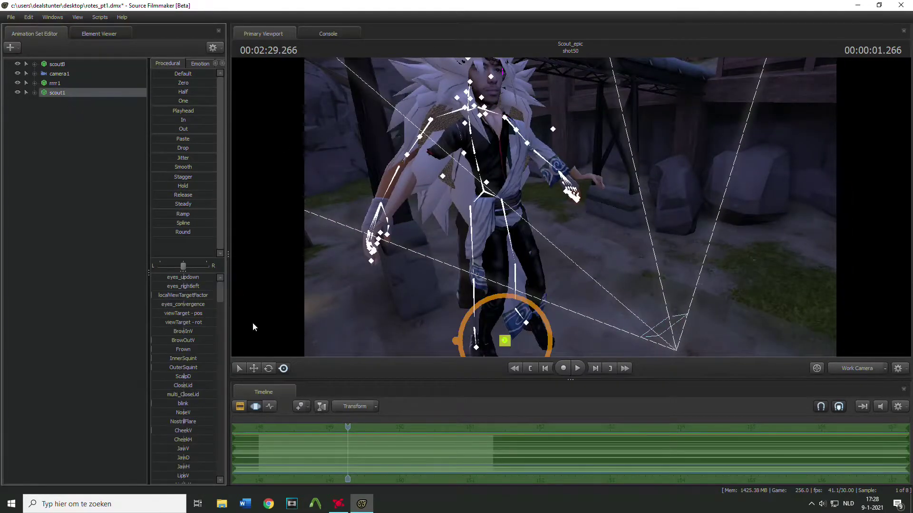
{"action": "left_click", "coordinate": [254, 369]}
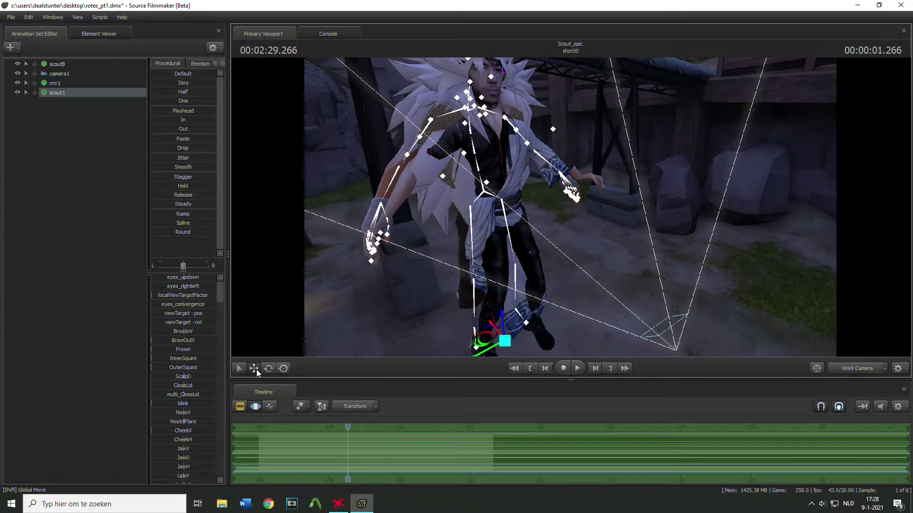
{"action": "left_click", "coordinate": [52, 83]}
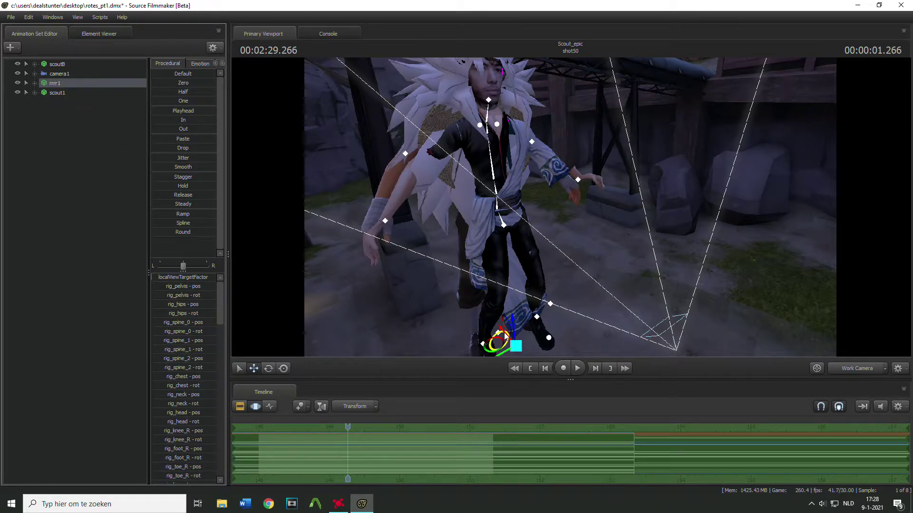
{"action": "left_click_drag", "start_coordinate": [505, 331], "coordinate": [501, 311]}
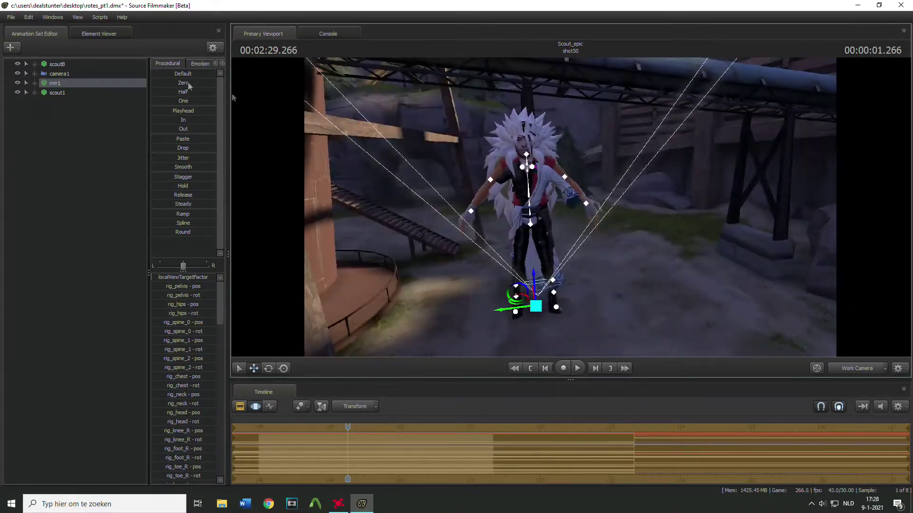
- Apply the rig_biped_simple rig to the white-haired model's animation set
{"action": "right_click", "coordinate": [51, 85]}
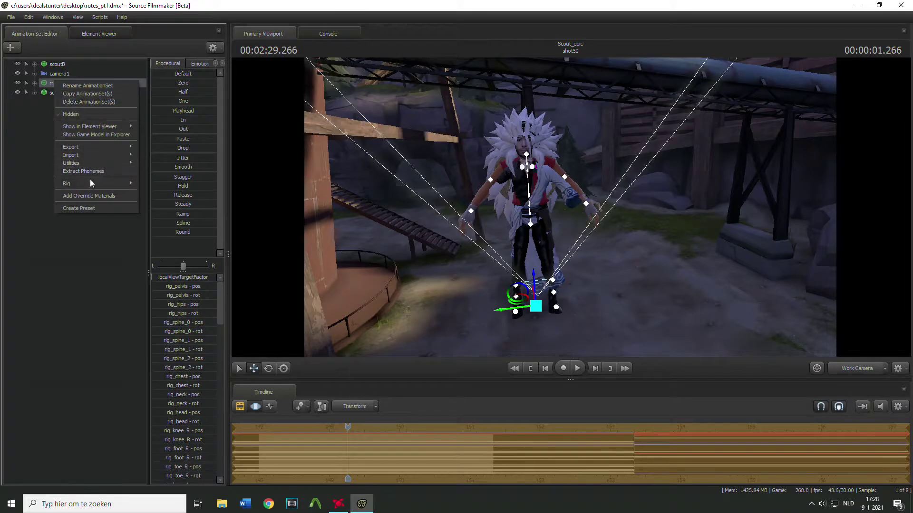
{"action": "mouse_move", "coordinate": [95, 184]}
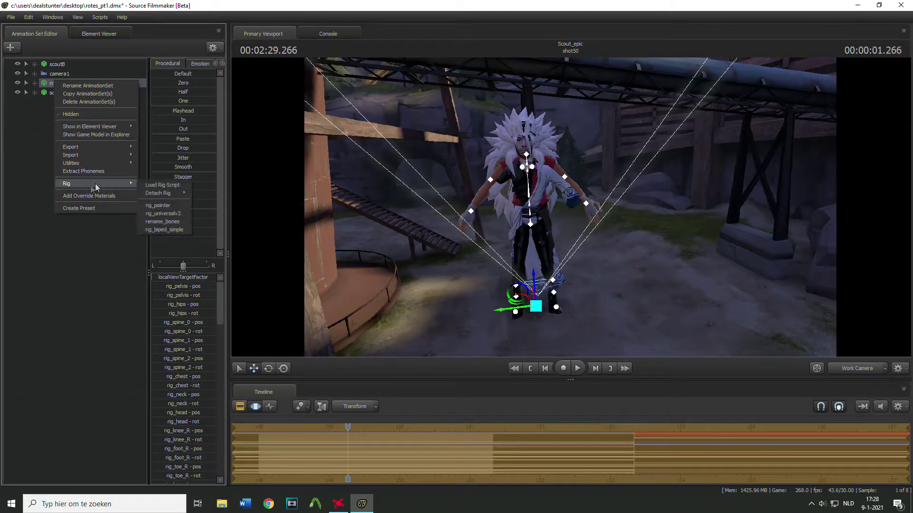
{"action": "left_click", "coordinate": [164, 230]}
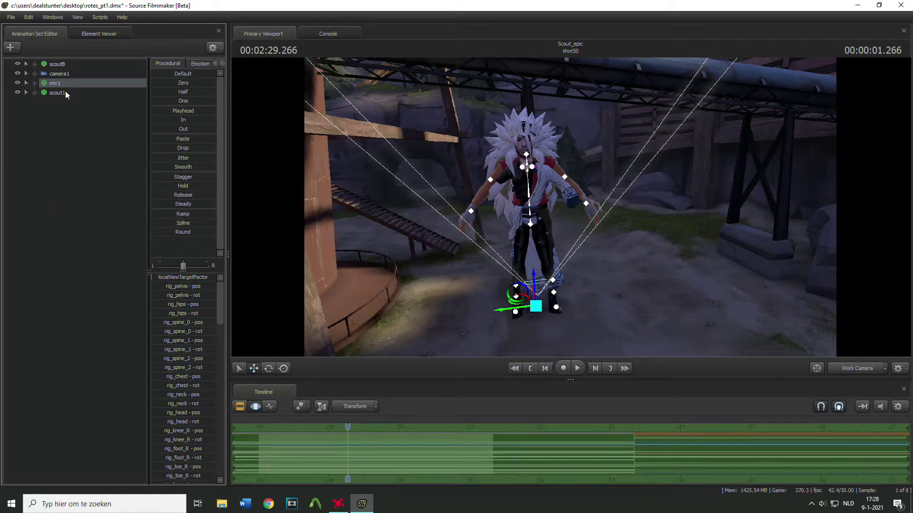
{"action": "left_click", "coordinate": [35, 85]}
{"action": "left_click", "coordinate": [37, 84]}
- Apply the rig_biped_simple rig to the scout1 animation set and collapse its control groups
{"action": "left_click", "coordinate": [68, 92]}
{"action": "right_click", "coordinate": [69, 93]}
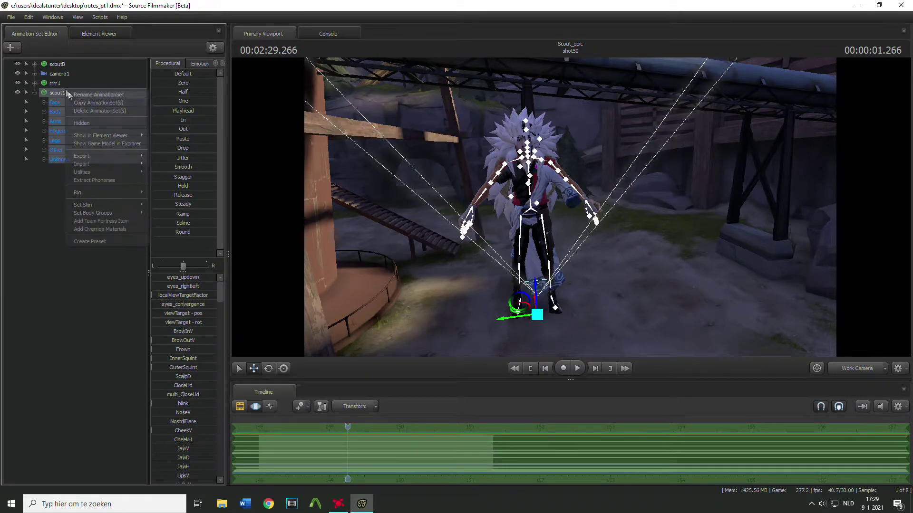
{"action": "mouse_move", "coordinate": [119, 193]}
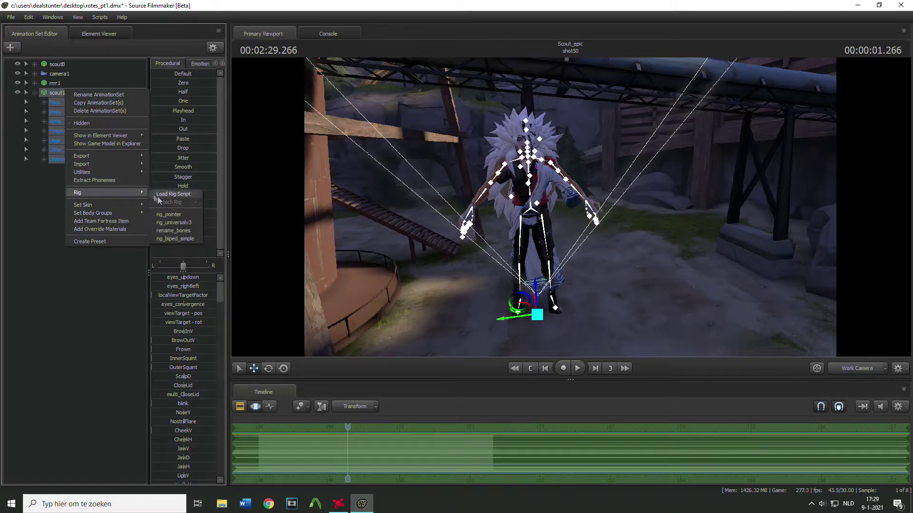
{"action": "left_click", "coordinate": [175, 239]}
{"action": "left_click", "coordinate": [50, 93]}
{"action": "left_click", "coordinate": [34, 93]}
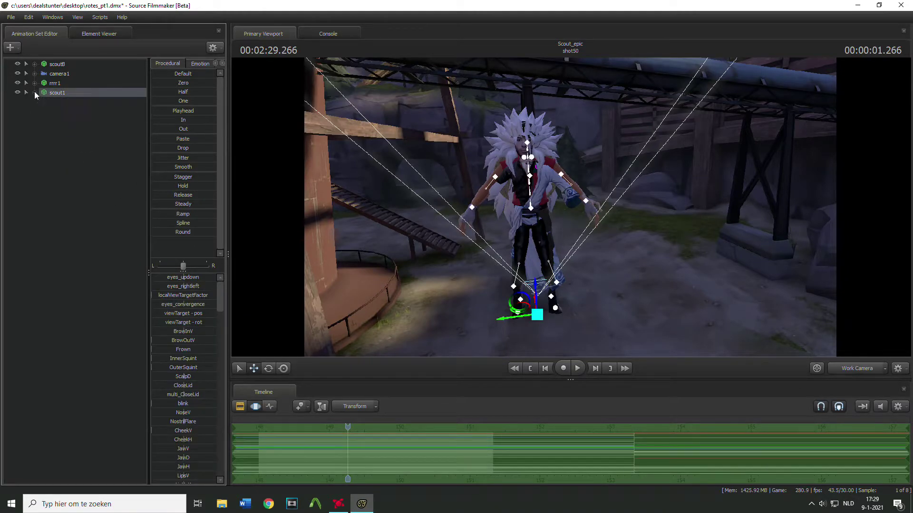
- Lock the white-haired model's animation set to the scout1 animation set
{"action": "left_click_drag", "start_coordinate": [62, 96], "coordinate": [57, 85]}
{"action": "mouse_move", "coordinate": [521, 217]}
{"action": "left_mouse_down"}
{"action": "mouse_move", "coordinate": [547, 224]}
{"action": "mouse_move", "coordinate": [520, 217]}
{"action": "left_mouse_up"}
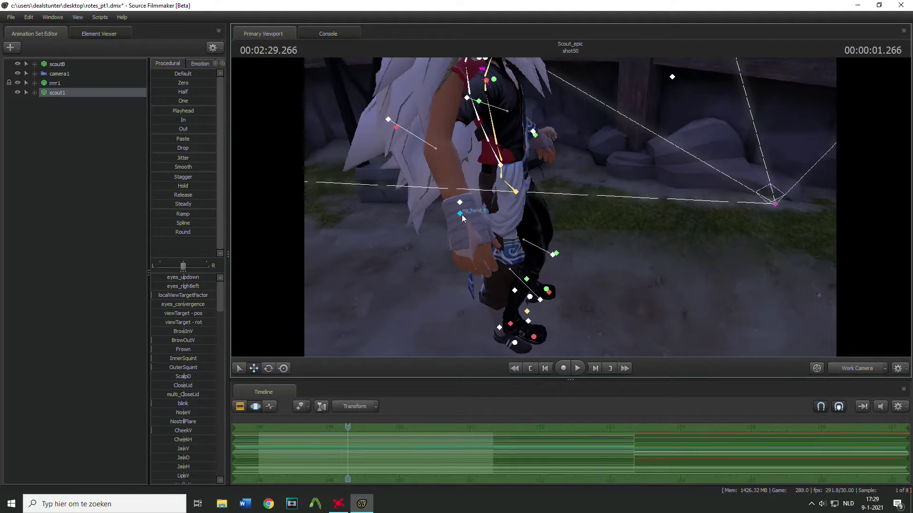
{"action": "left_click", "coordinate": [116, 93]}
{"action": "left_click", "coordinate": [439, 204]}
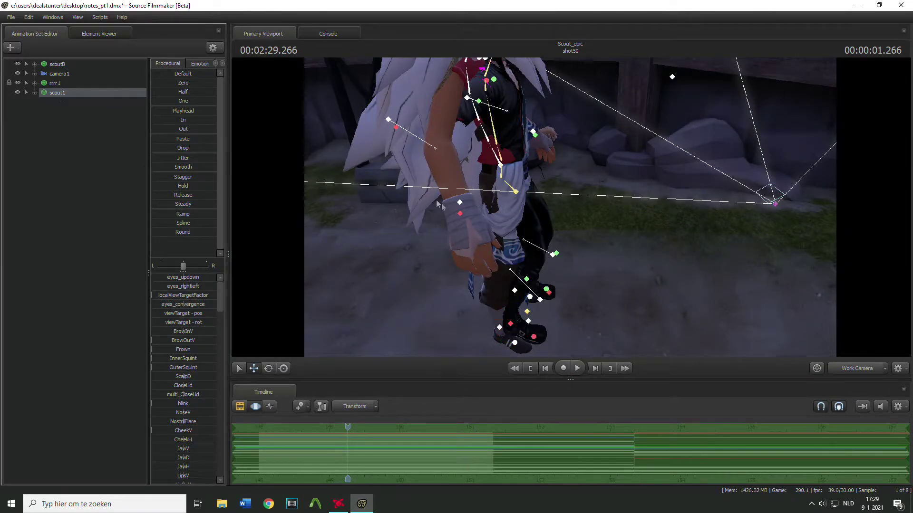
- Test the lock by moving scout1's rig_hand_R control a short way outward from the body
{"action": "left_click", "coordinate": [459, 204]}
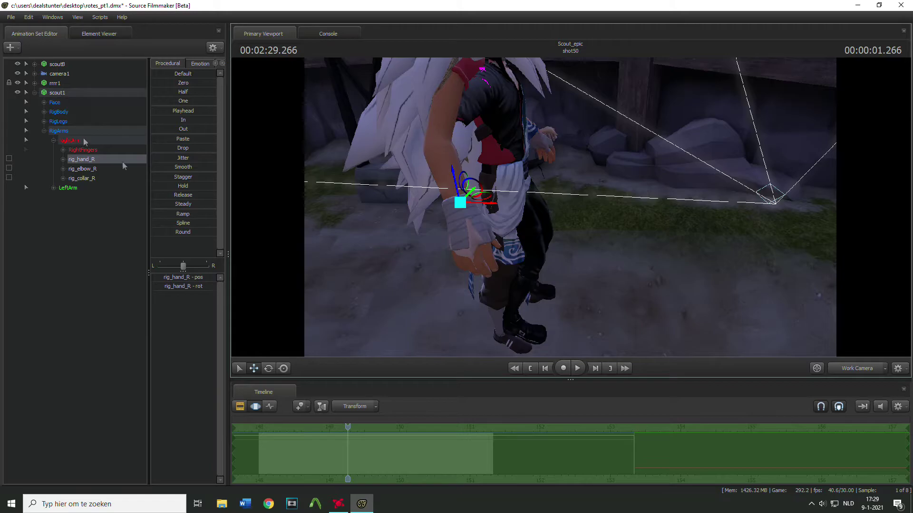
{"action": "left_click_drag", "start_coordinate": [488, 210], "coordinate": [470, 210]}
{"action": "left_click", "coordinate": [284, 369]}
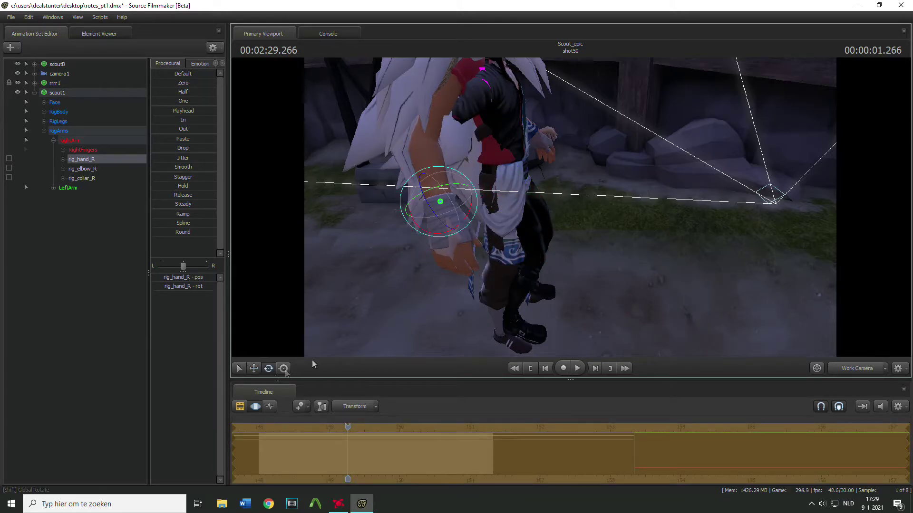
{"action": "left_click", "coordinate": [282, 369]}
{"action": "mouse_move", "coordinate": [441, 203]}
{"action": "left_mouse_down"}
{"action": "mouse_move", "coordinate": [404, 155]}
{"action": "mouse_move", "coordinate": [445, 204]}
{"action": "left_mouse_up"}
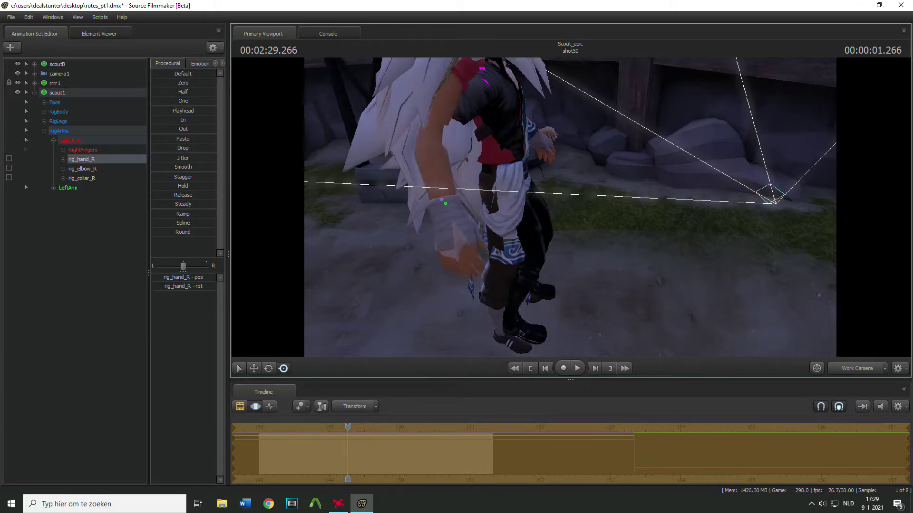
{"action": "key", "text": "s"}
{"action": "left_click_drag", "start_coordinate": [449, 271], "coordinate": [450, 275]}
{"action": "key", "text": "ctrl"}
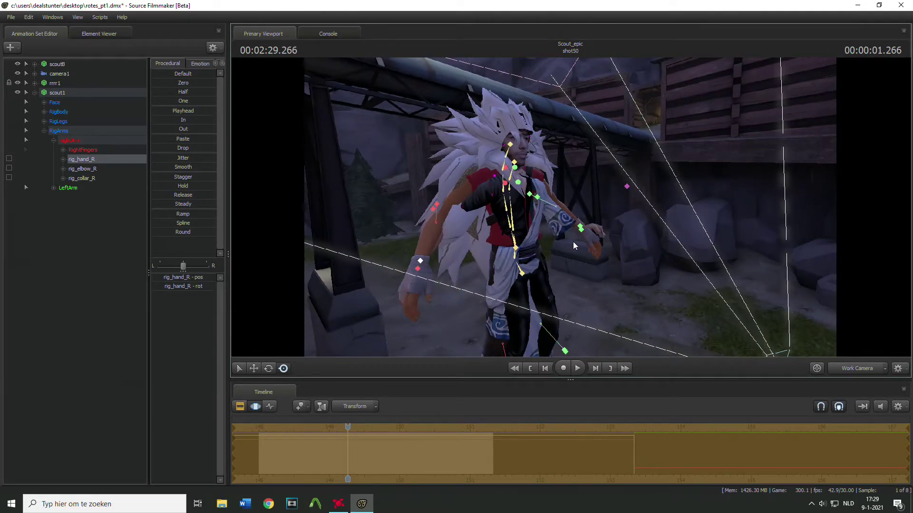
- Collapse the scout1 animation set and hide the scout1 model
{"action": "left_click", "coordinate": [65, 94]}
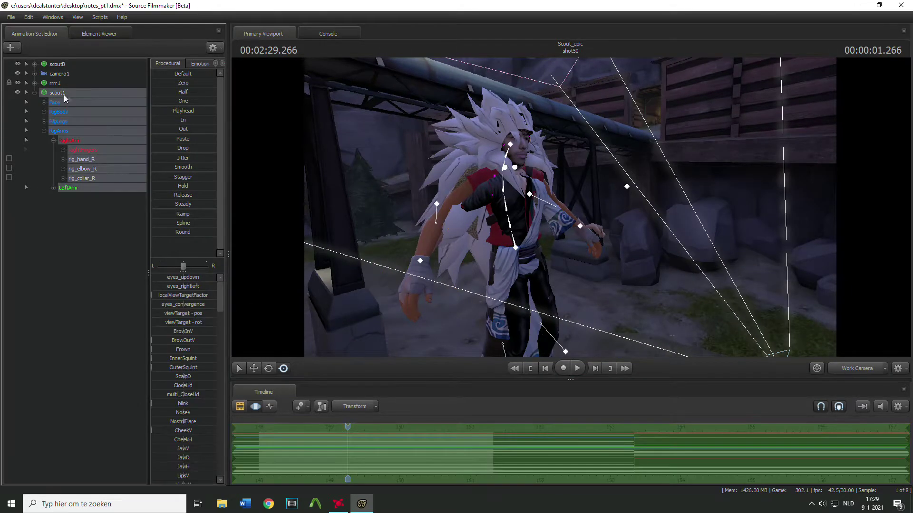
{"action": "left_click", "coordinate": [34, 91]}
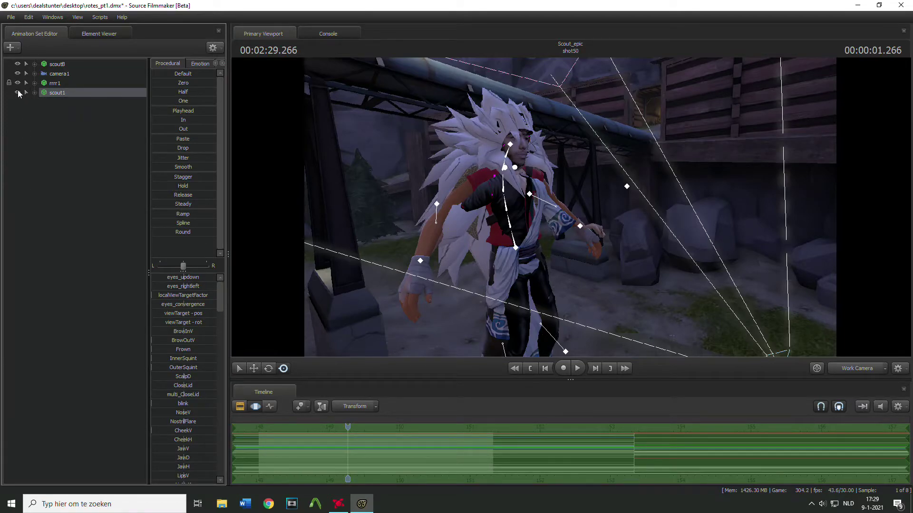
{"action": "left_click", "coordinate": [18, 90]}
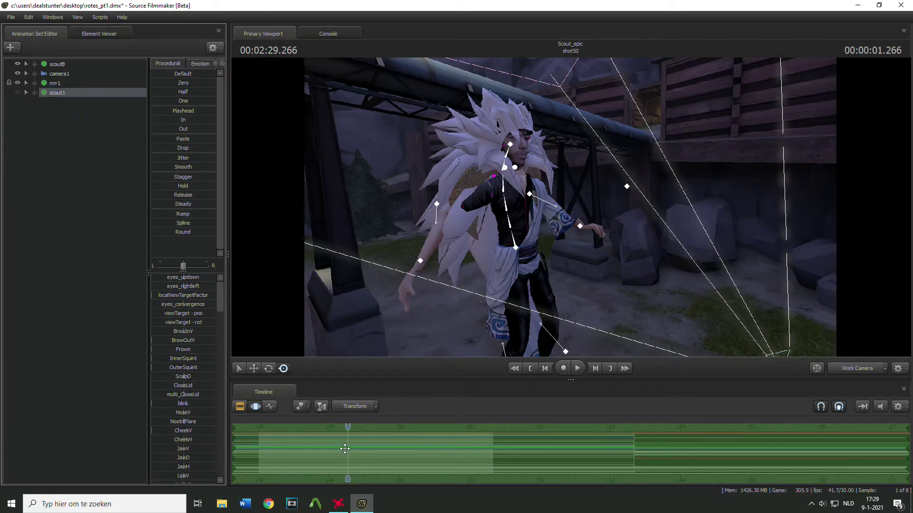
- Select the scout8 animation set and copy its animation
{"action": "left_click_drag", "start_coordinate": [686, 273], "coordinate": [569, 207]}
{"action": "key", "text": "d"}
{"action": "key", "text": "s"}
{"action": "left_click", "coordinate": [58, 65]}
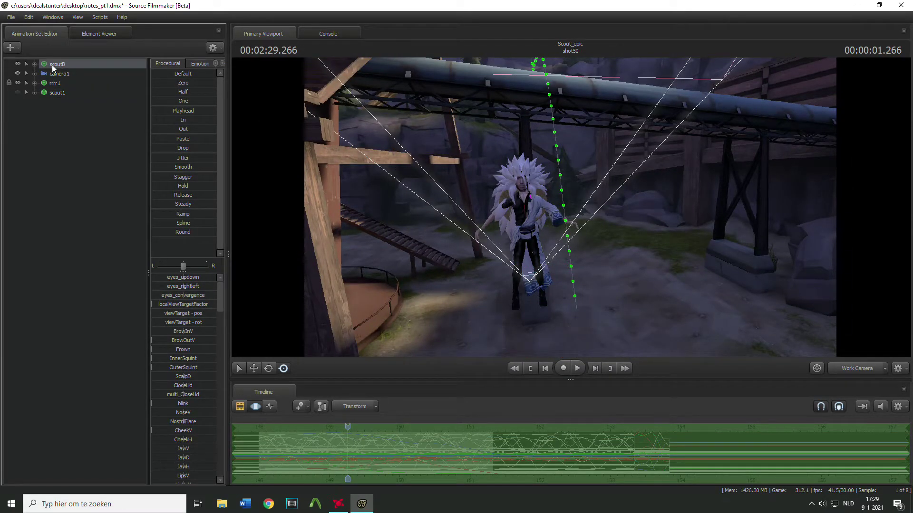
{"action": "key", "text": "w"}
{"action": "left_click_drag", "start_coordinate": [508, 325], "coordinate": [570, 207]}
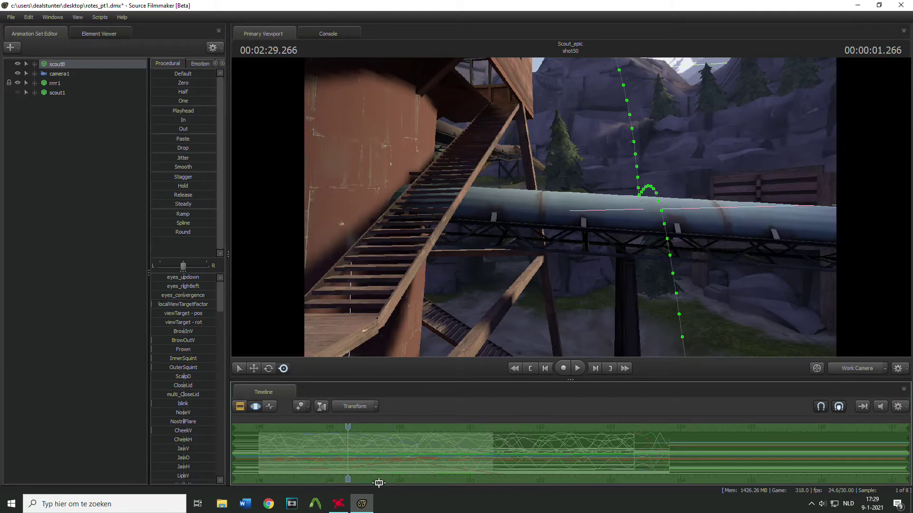
{"action": "key", "text": "w"}
{"action": "left_click_drag", "start_coordinate": [430, 297], "coordinate": [570, 208]}
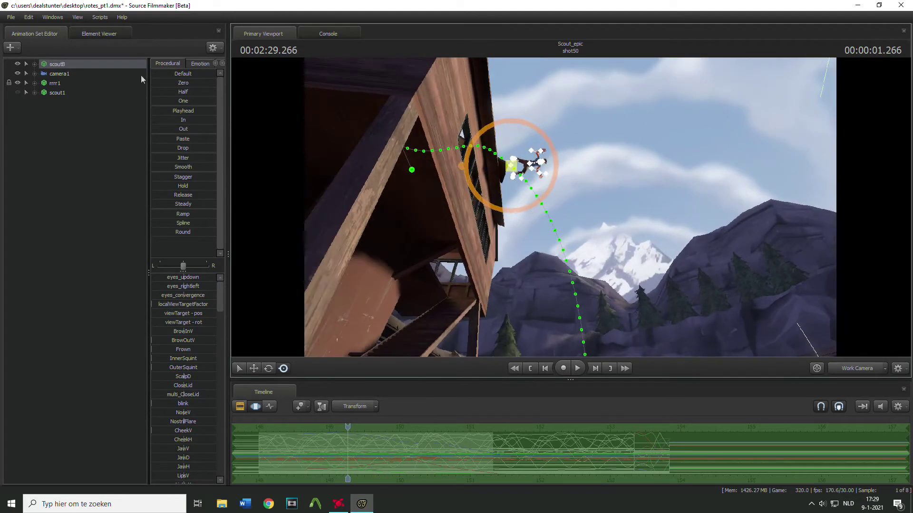
- Unhide the scout1 animation set and paste scout8's copied animation onto it
{"action": "left_click", "coordinate": [69, 93]}
{"action": "key", "text": "f"}
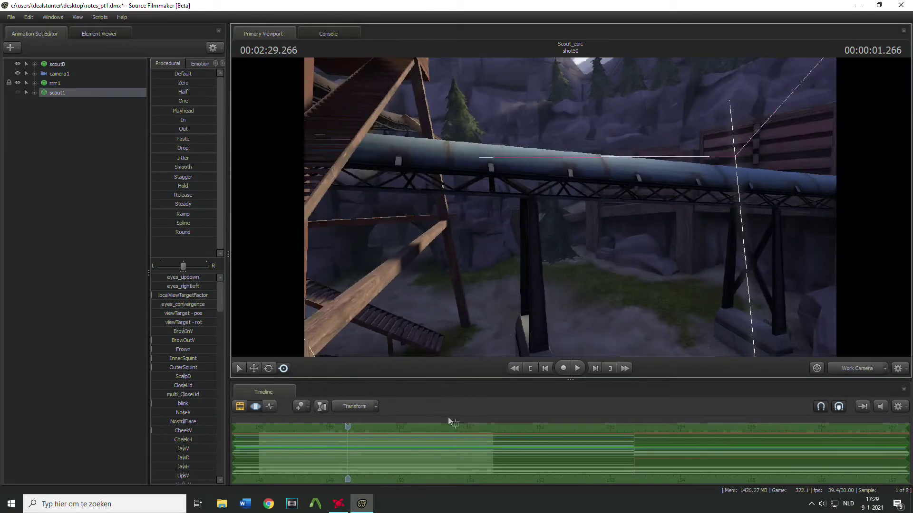
{"action": "left_click_drag", "start_coordinate": [488, 309], "coordinate": [570, 208]}
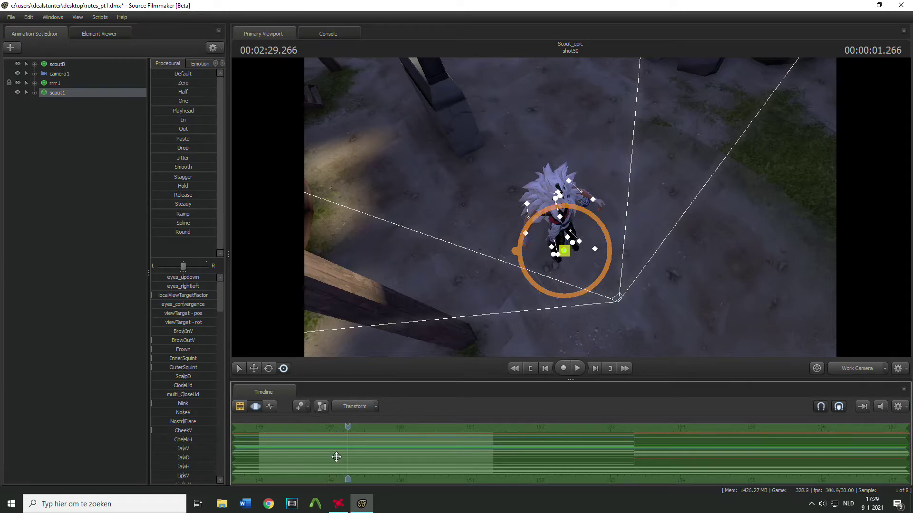
{"action": "key", "text": "ctrl+v"}
{"action": "left_click_drag", "start_coordinate": [488, 247], "coordinate": [570, 208]}
{"action": "key", "text": "w"}
{"action": "key", "text": "s"}
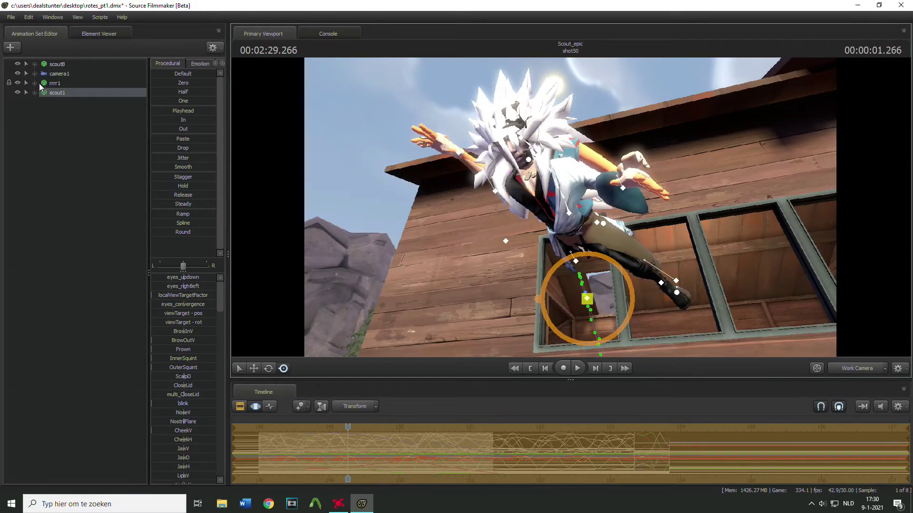
- Hide both the scout8 and scout1 models, leaving the white-haired model displayed
{"action": "left_click", "coordinate": [18, 64]}
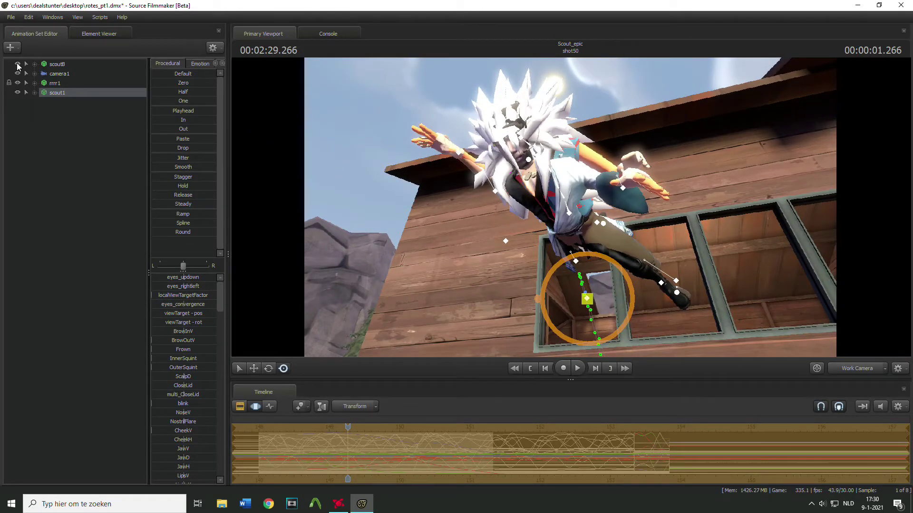
{"action": "left_click", "coordinate": [18, 93]}
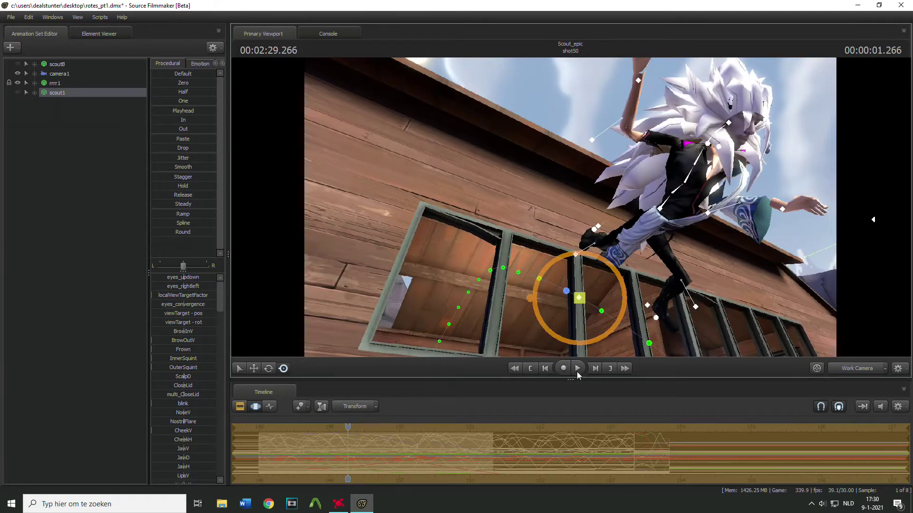
- Play back the white-haired model's motion through camera1, starting about 0.17 seconds into shot50
{"action": "left_click", "coordinate": [577, 368]}
{"action": "left_click", "coordinate": [271, 423]}
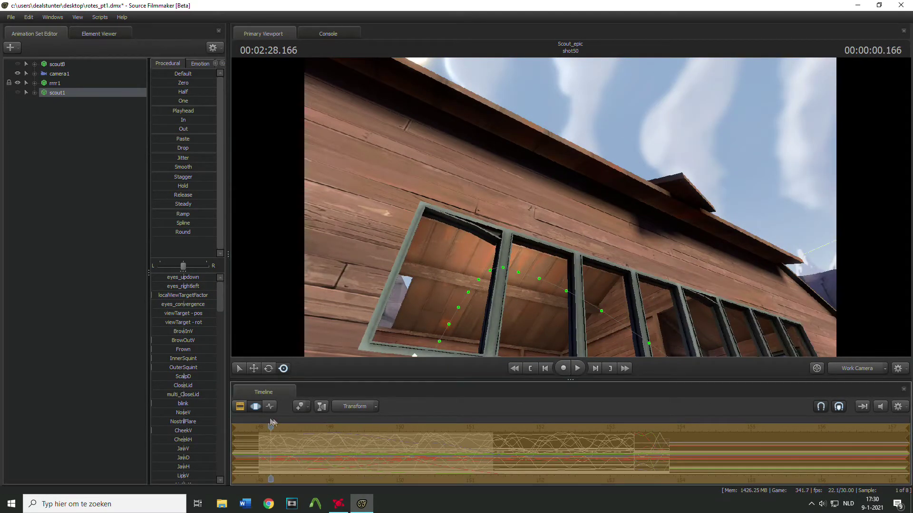
{"action": "left_click", "coordinate": [857, 370]}
{"action": "left_click", "coordinate": [578, 368]}
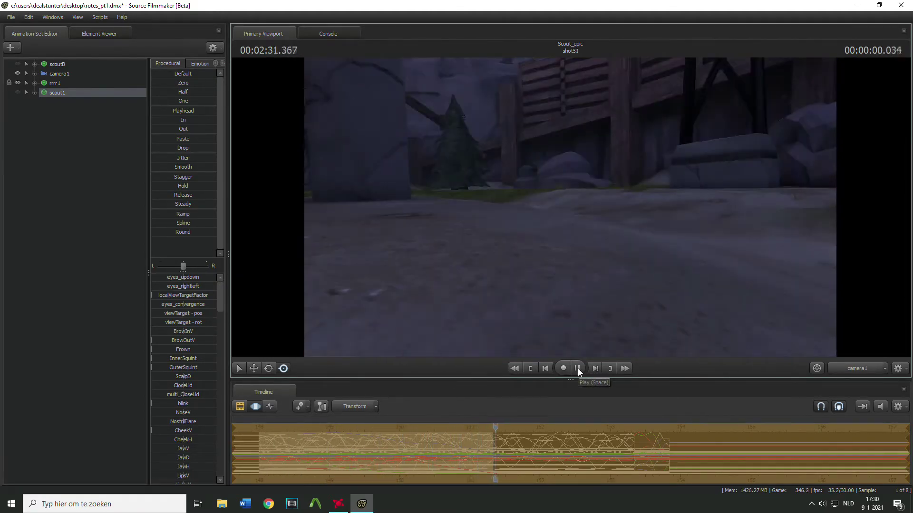
{"action": "left_click", "coordinate": [578, 369]}
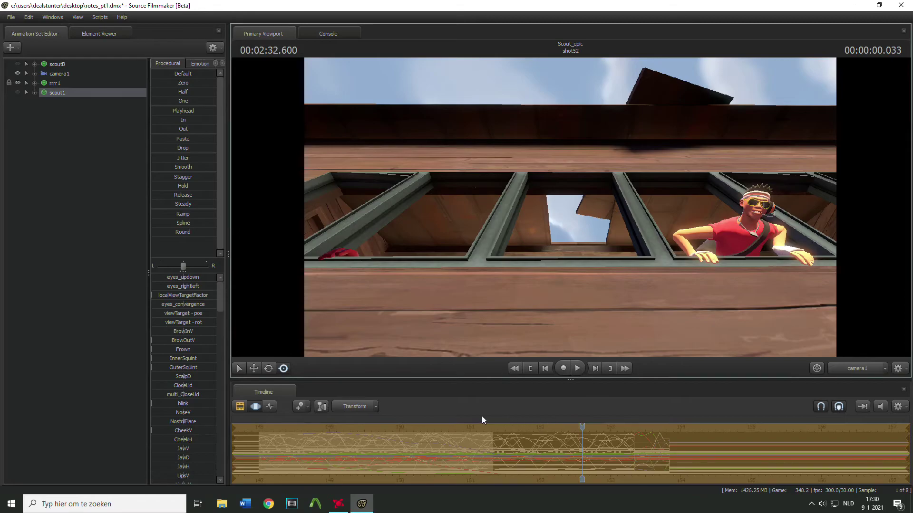
- Return the playhead to about 0.47 seconds into shot50 and review the white-haired model's jump through the Work Camera
{"action": "left_click_drag", "start_coordinate": [476, 419], "coordinate": [293, 417]}
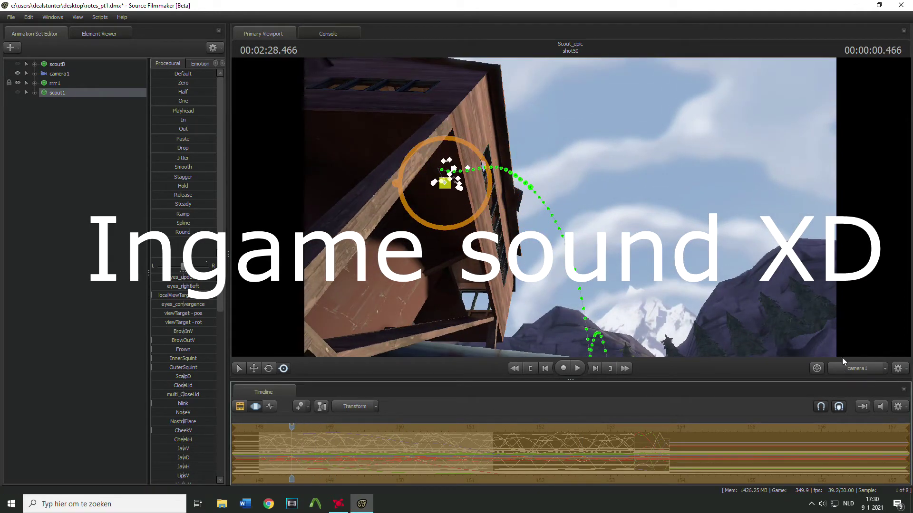
{"action": "left_click", "coordinate": [849, 369]}
{"action": "left_click_drag", "start_coordinate": [732, 266], "coordinate": [665, 333]}
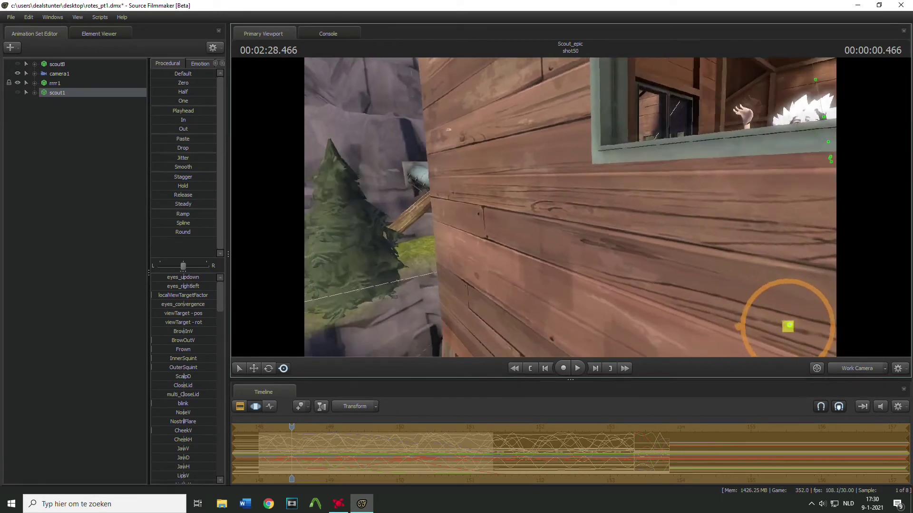
{"action": "left_click", "coordinate": [577, 369]}
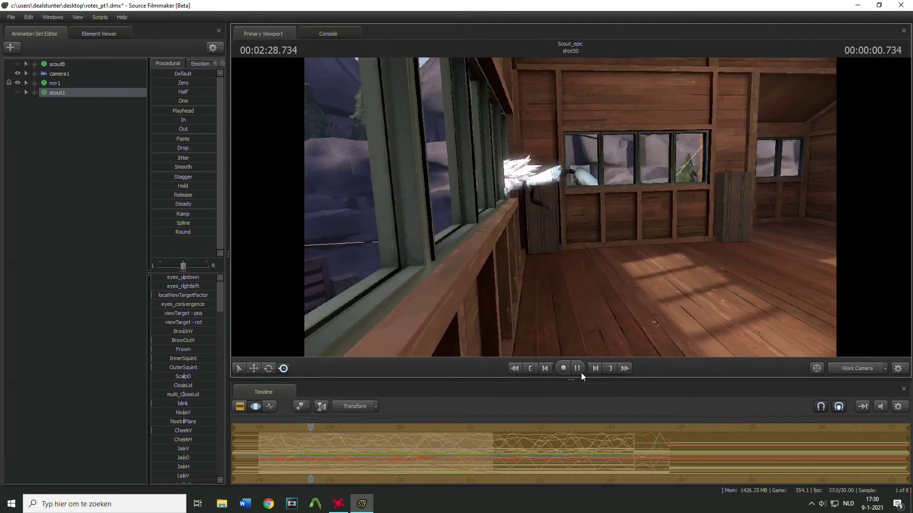
{"action": "left_click", "coordinate": [580, 372]}
{"action": "left_click_drag", "start_coordinate": [582, 223], "coordinate": [568, 216]}
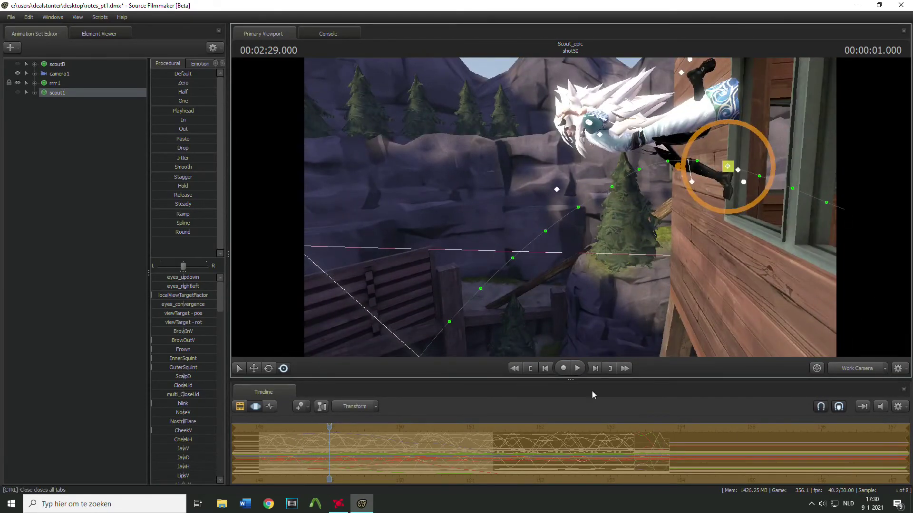
{"action": "key", "text": "space"}
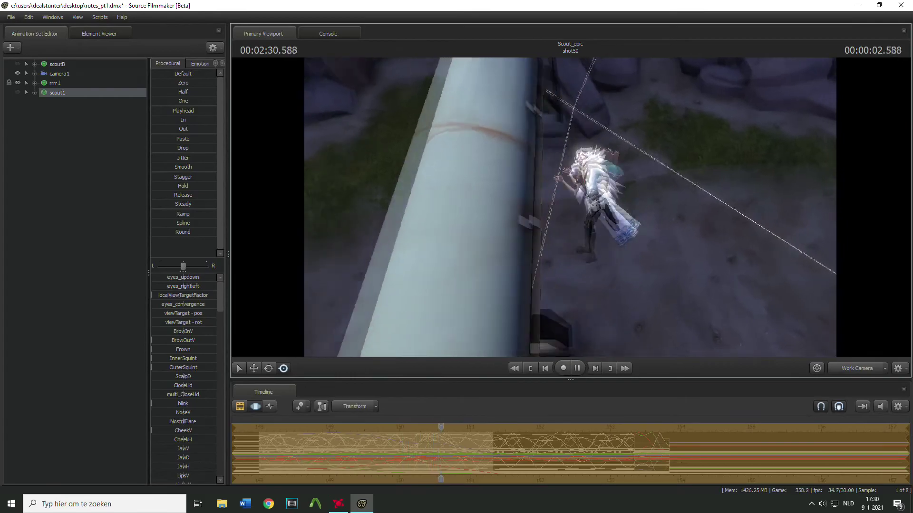